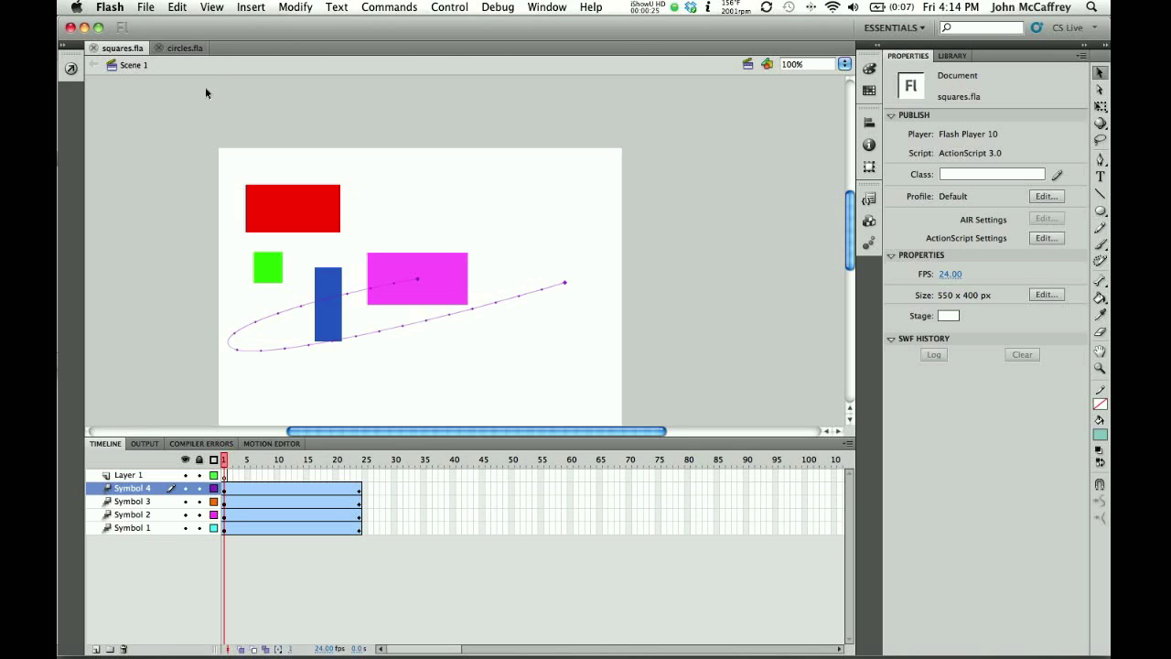
# Step: Create a new blank ActionScript 3.0 document
pyautogui.click(146, 7)
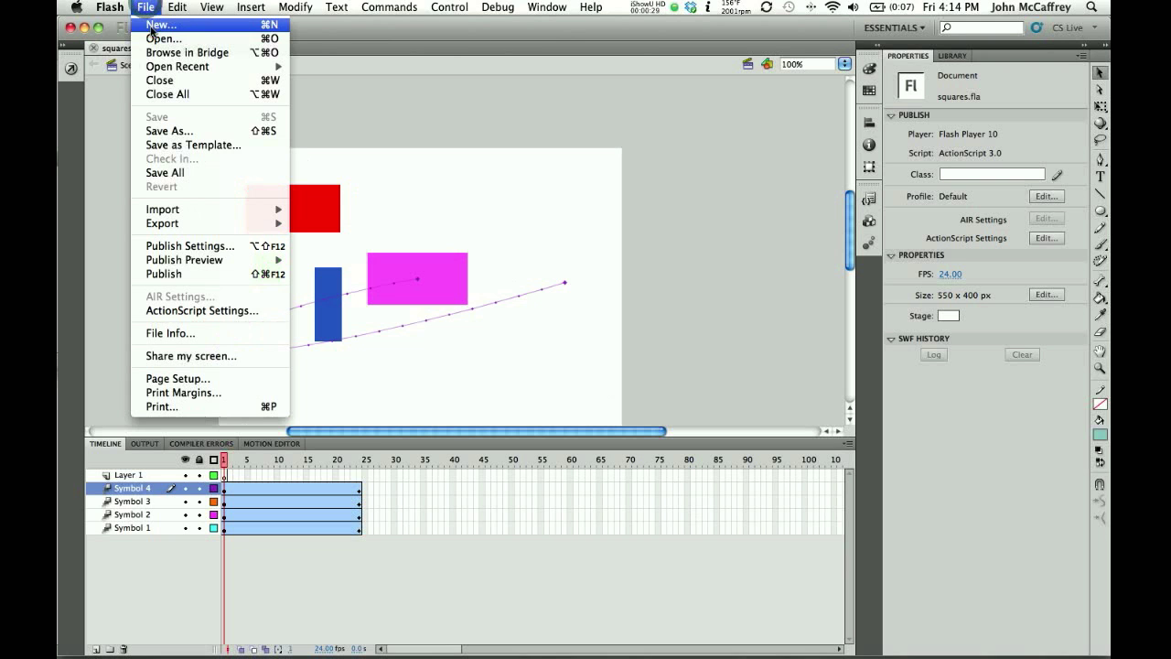
pyautogui.click(156, 31)
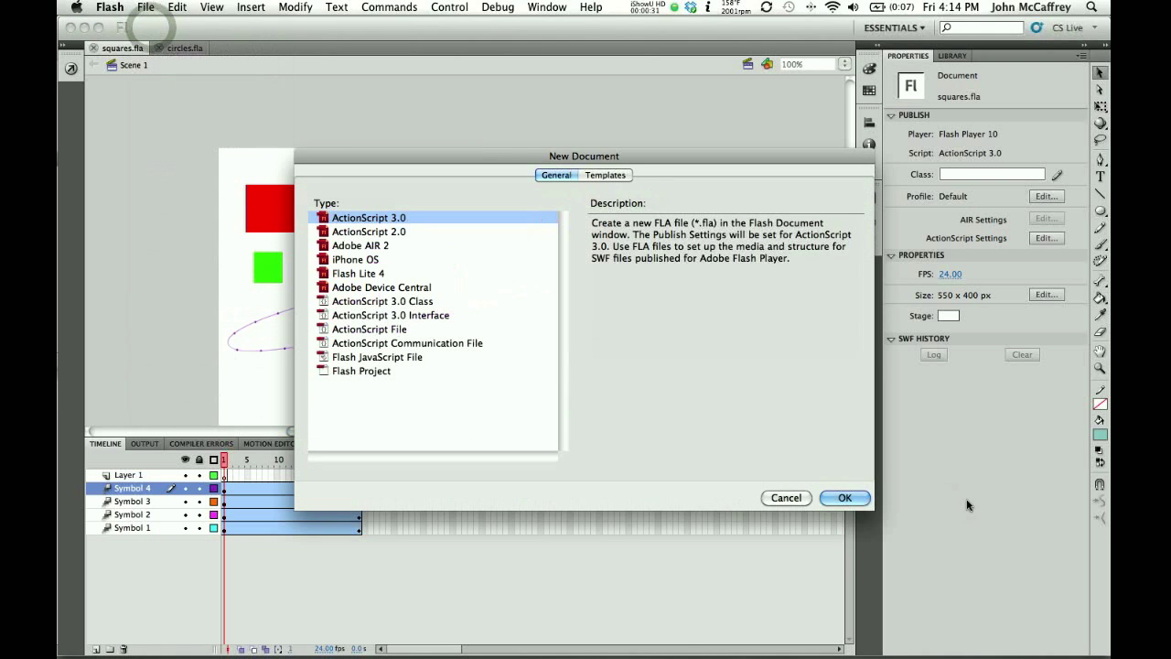
pyautogui.click(861, 501)
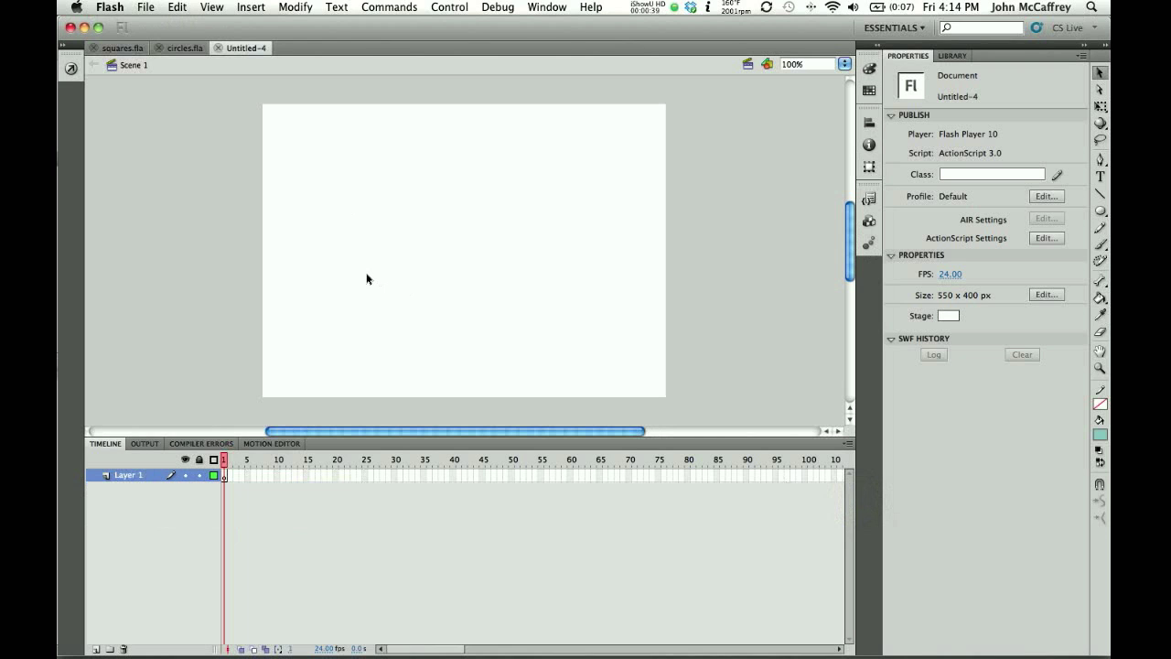
# Step: Save the new document as main.fla in the combiningFLAs folder
pyautogui.press('super+s')
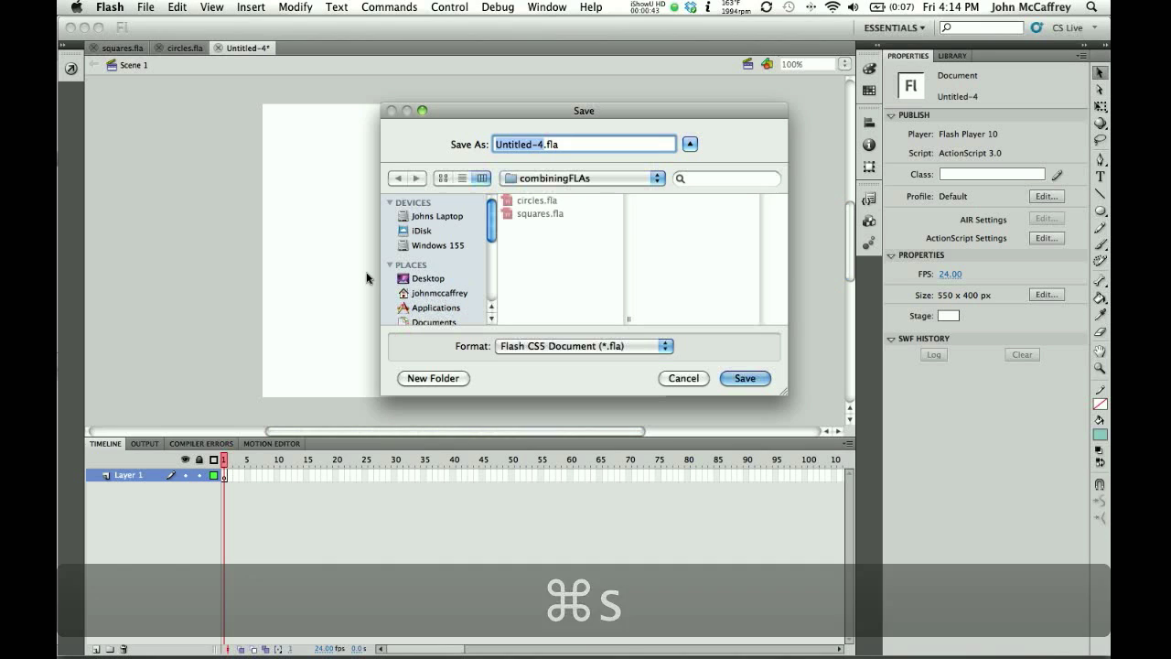
pyautogui.write('main')
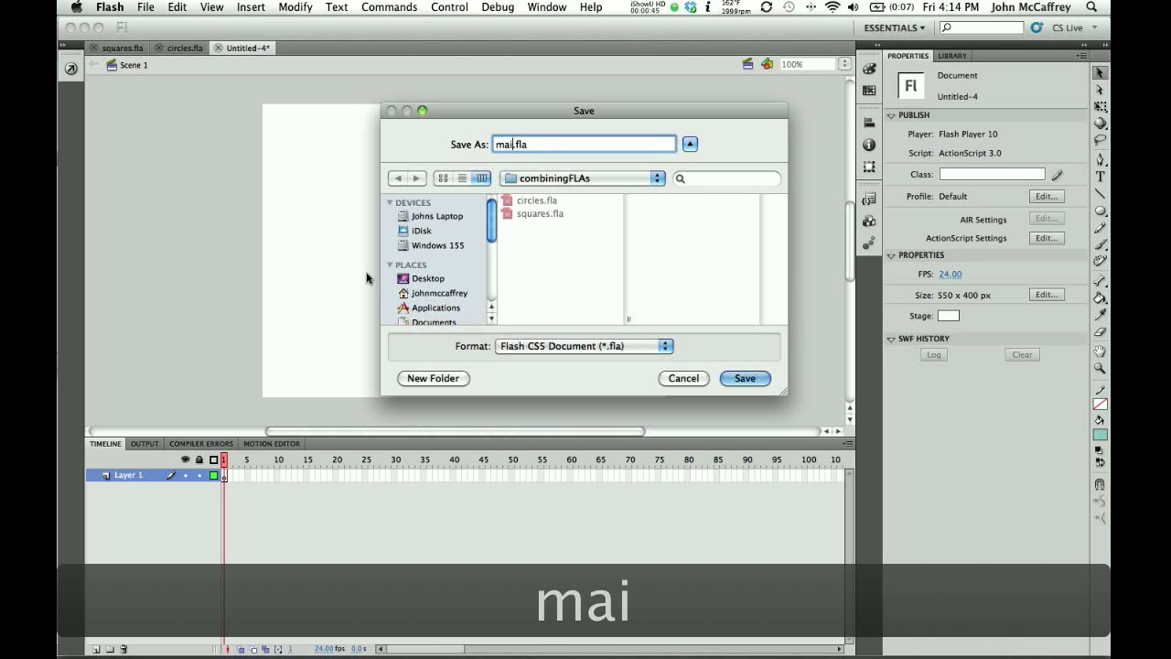
pyautogui.press('Return')
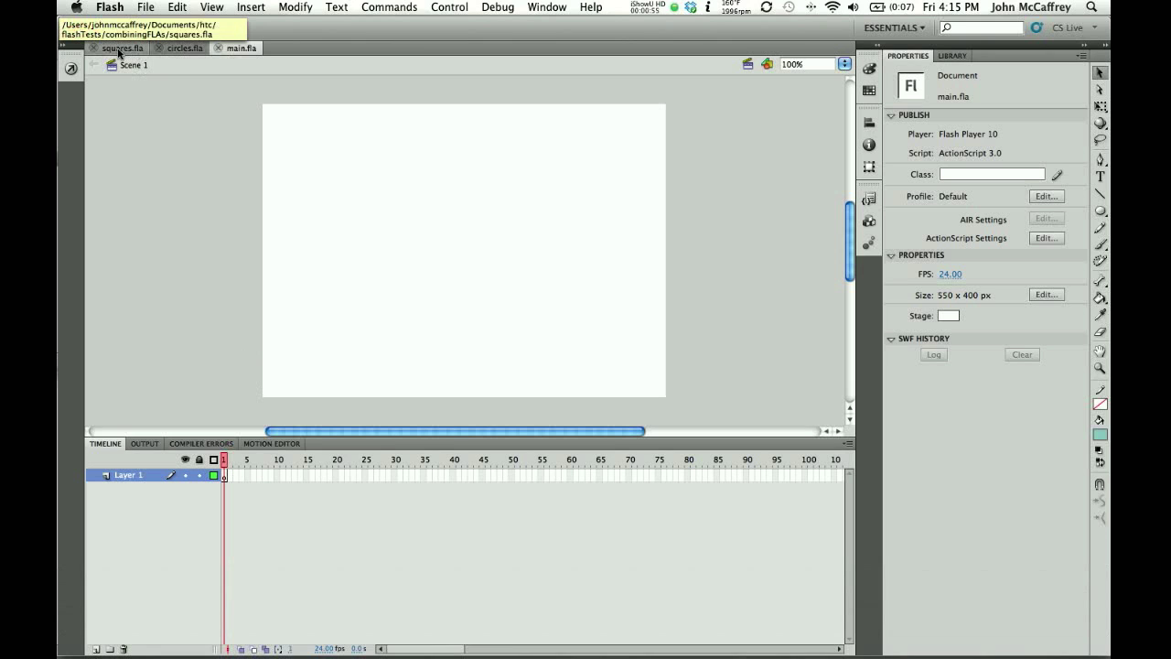
# Step: Bring squares.fla to the front and review the Symbol 2–4 tweens and their frame-24 end positions
pyautogui.click(118, 50)
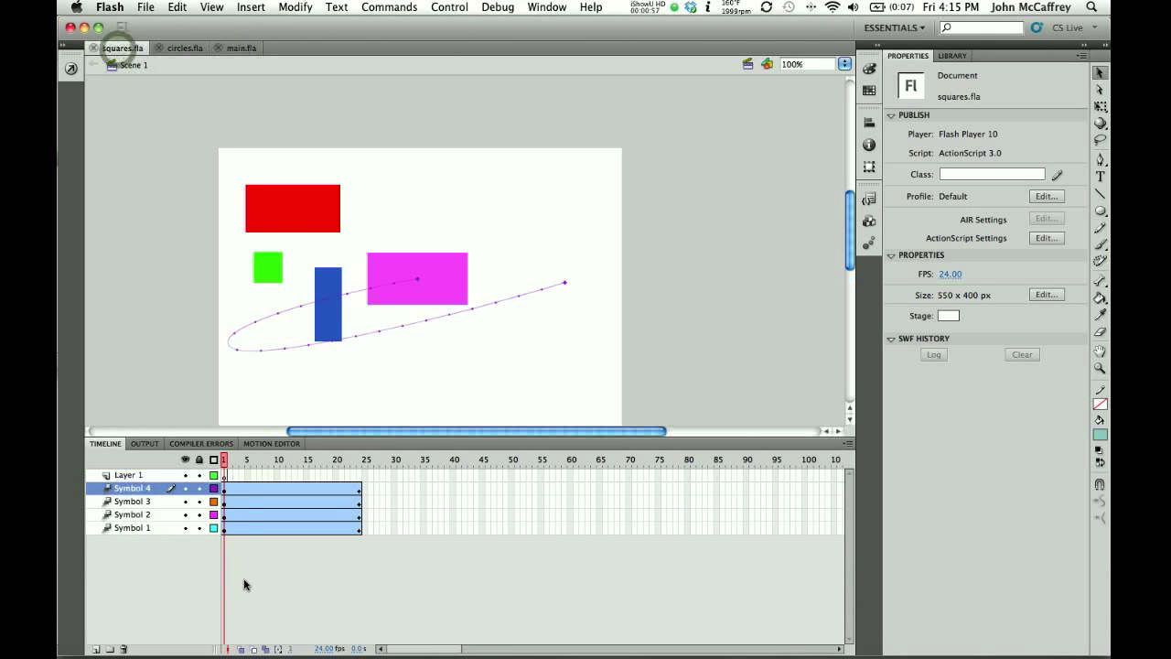
pyautogui.click(228, 490)
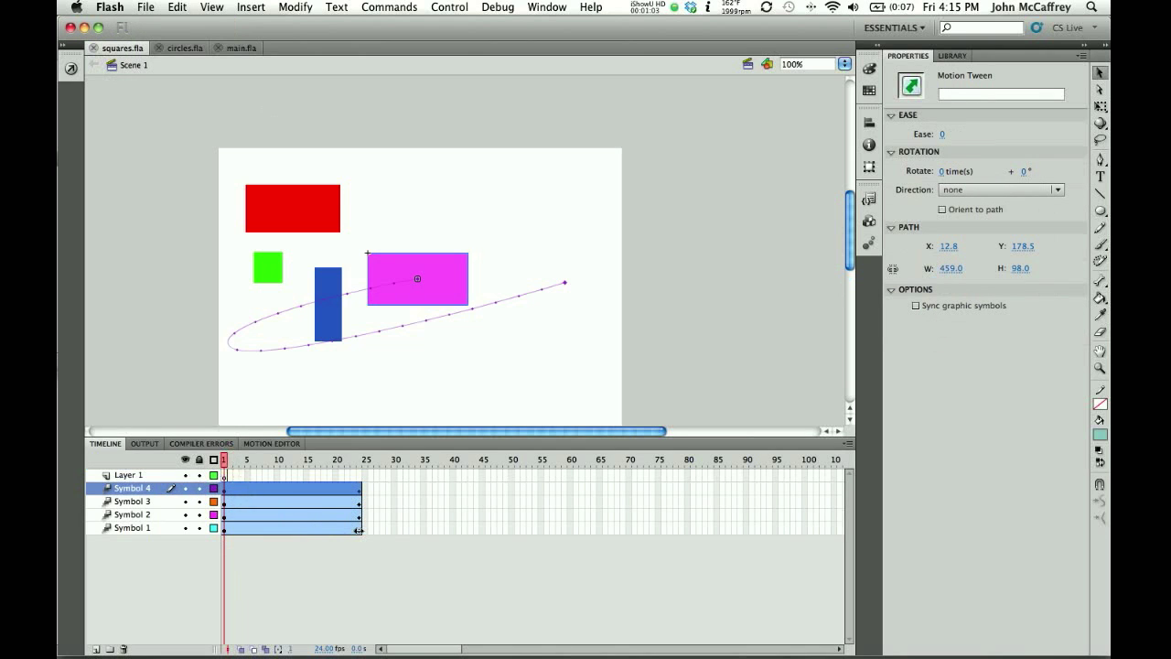
pyautogui.click(359, 530)
pyautogui.click(233, 489)
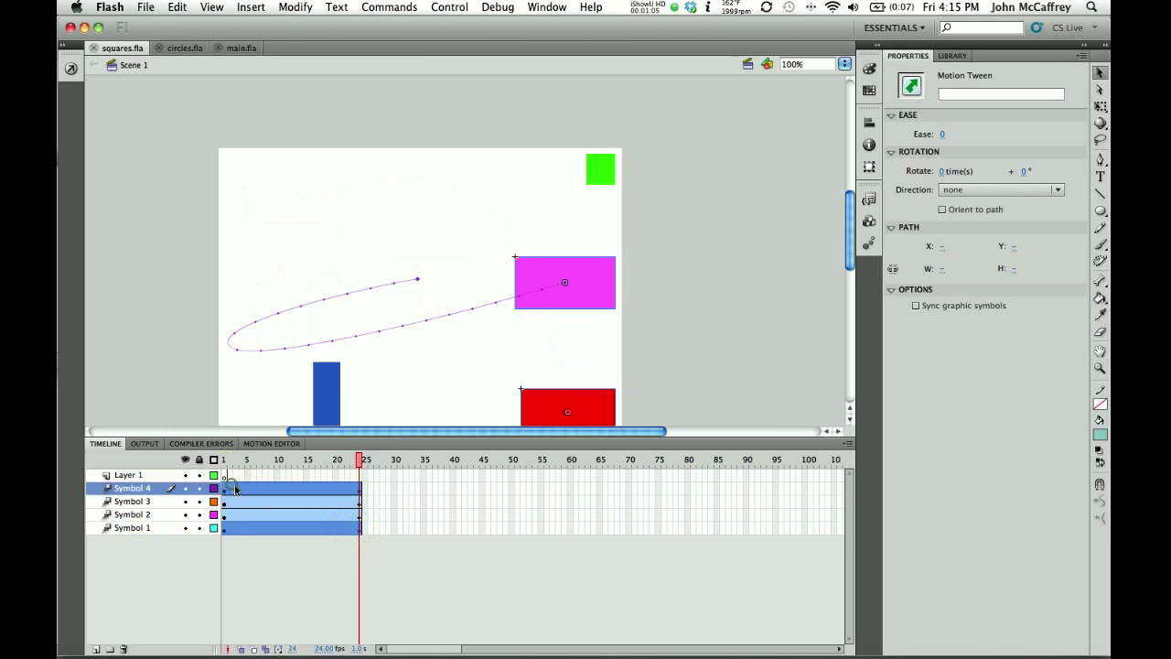
pyautogui.click(234, 501)
pyautogui.click(236, 515)
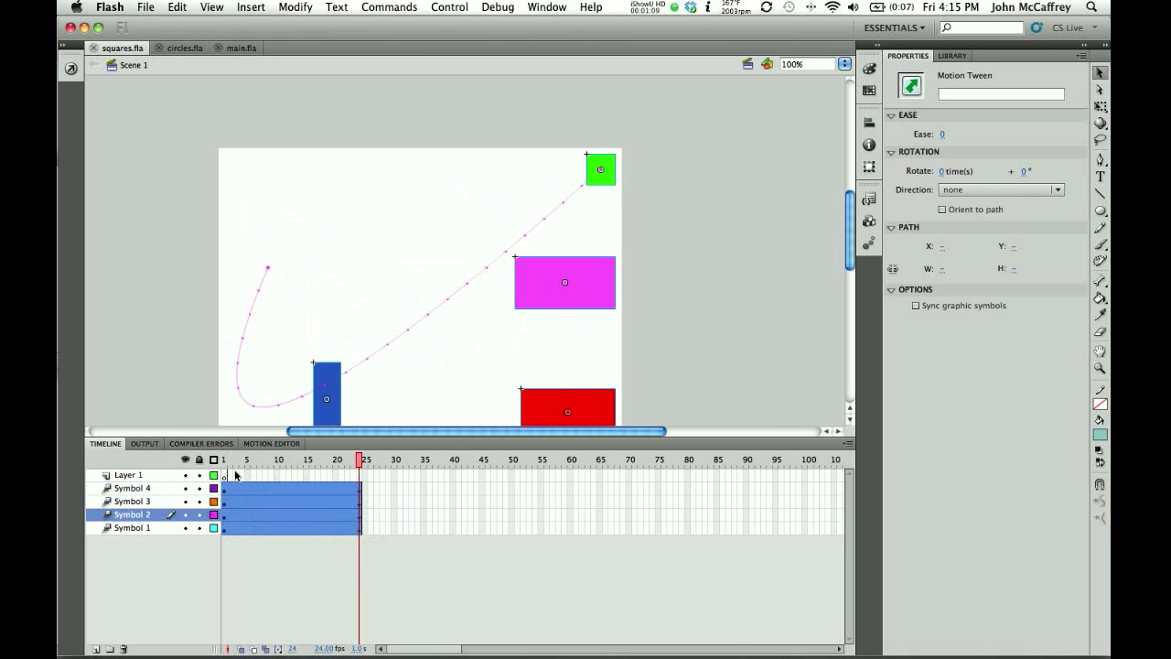
# Step: Select frames 1–24 across all of squares.fla's layers
pyautogui.click(234, 475)
pyautogui.moveTo(234, 475); pyautogui.dragTo(357, 536)
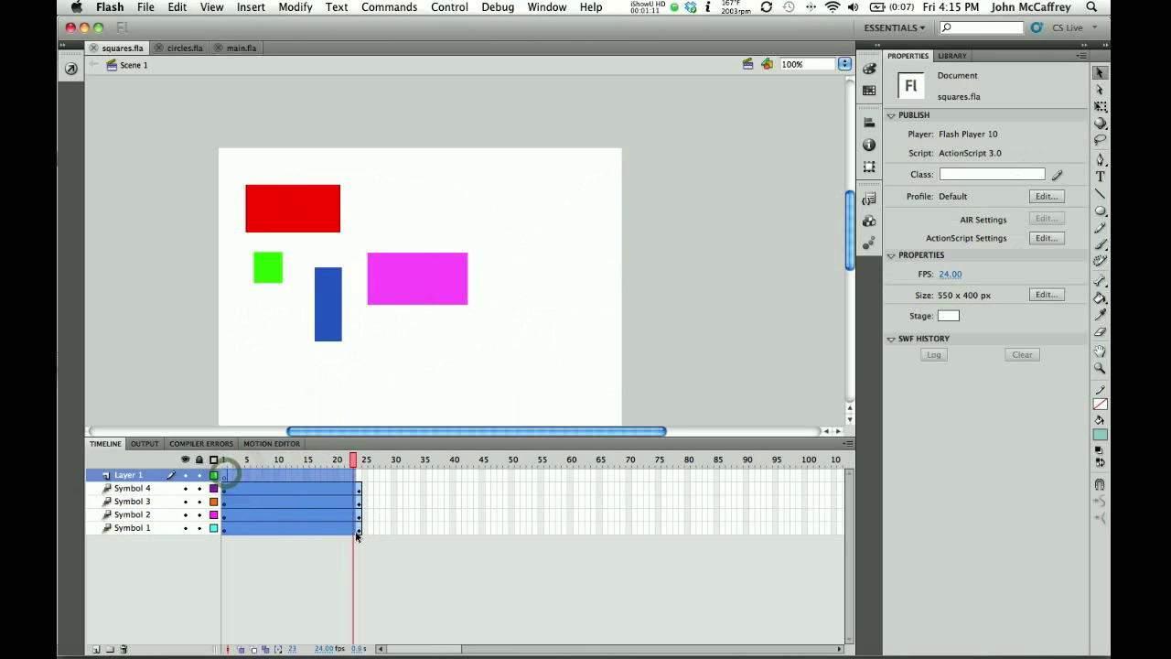
pyautogui.click(358, 529)
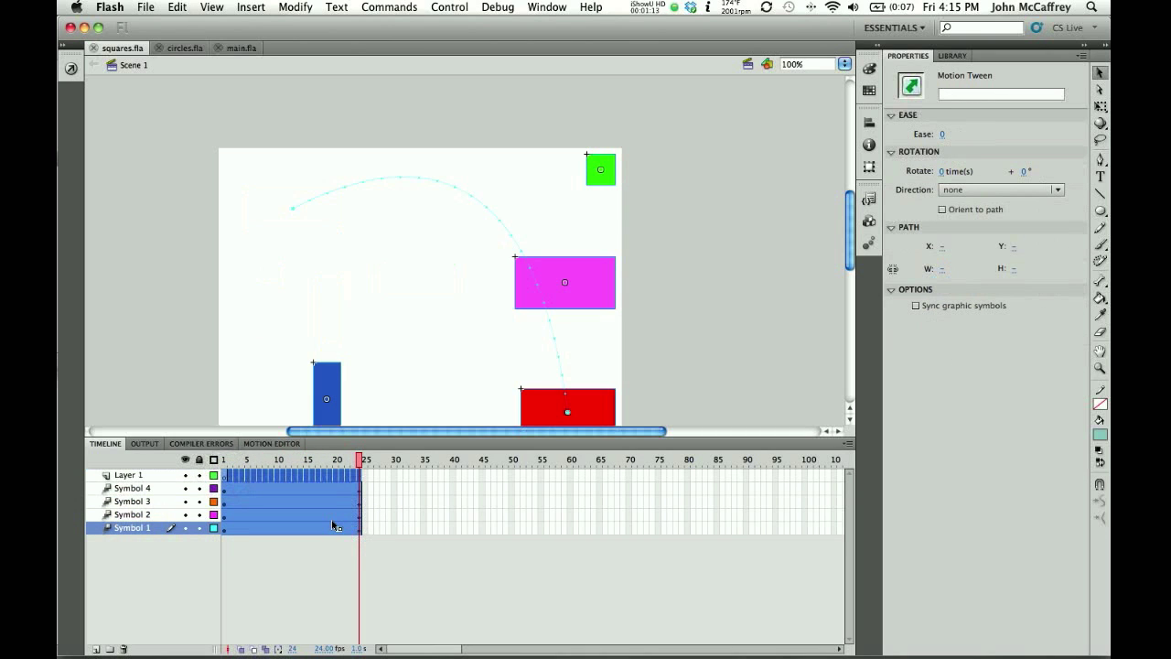
# Step: Copy all selected squares.fla frames, including the motion tweens, with Copy Frames
pyautogui.rightClick(251, 495)
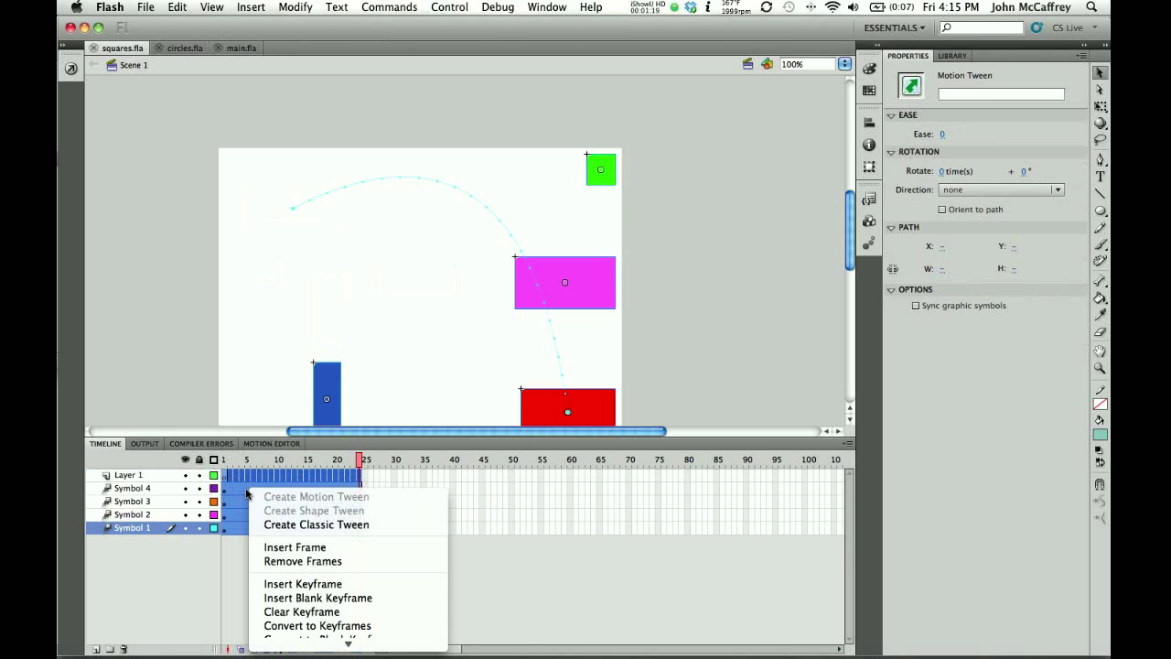
pyautogui.scroll(-3, 276, 600)
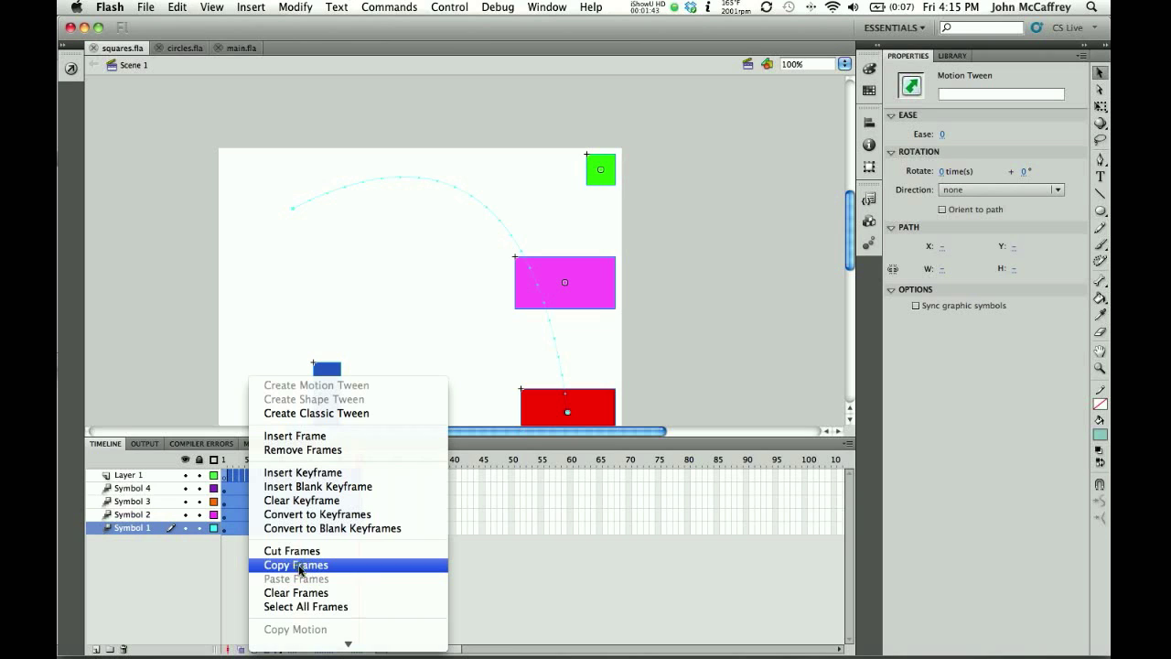
pyautogui.click(299, 566)
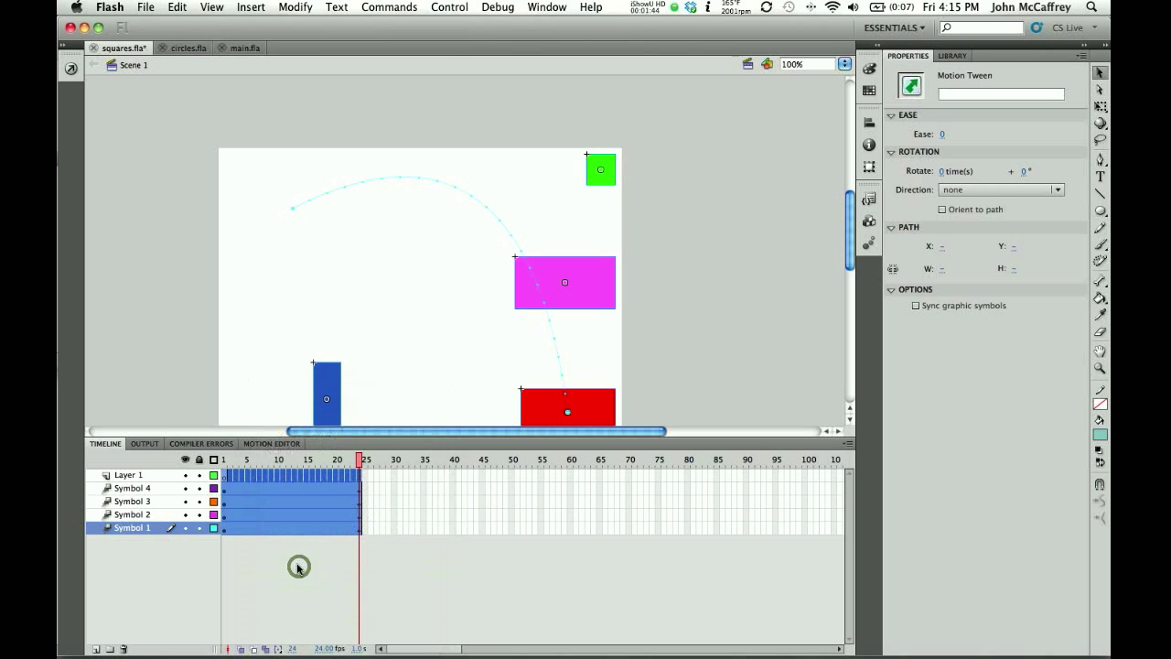
# Step: Paste the squares frames into frame 1 of main.fla's Layer 1 and scrub to preview
pyautogui.click(243, 48)
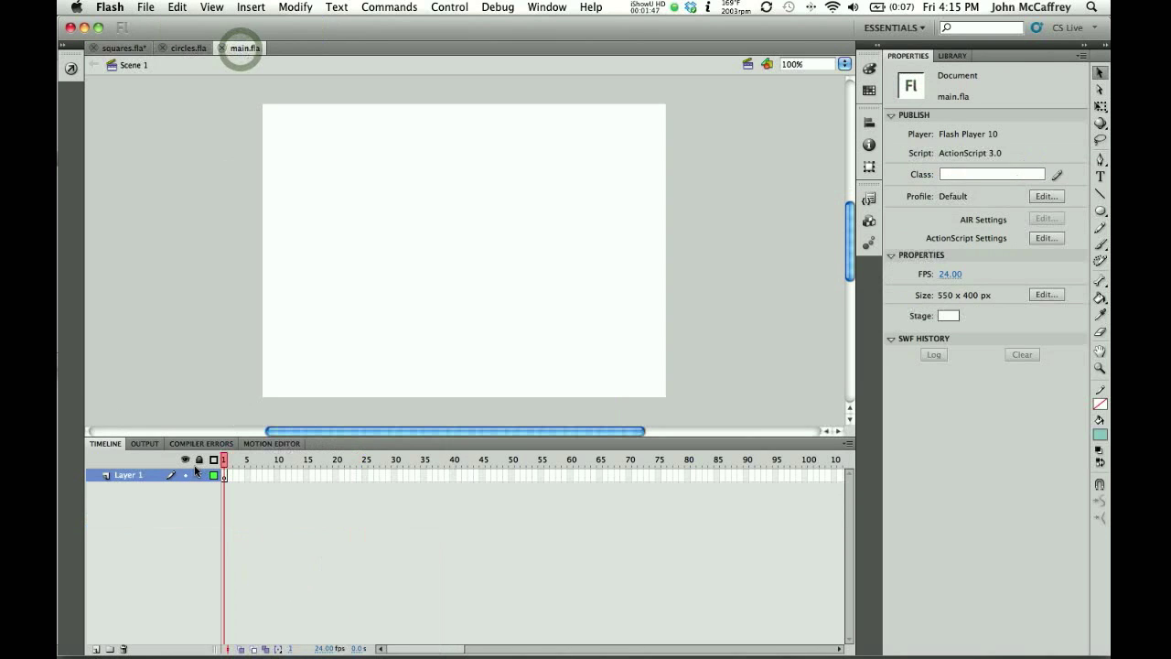
pyautogui.rightClick(224, 475)
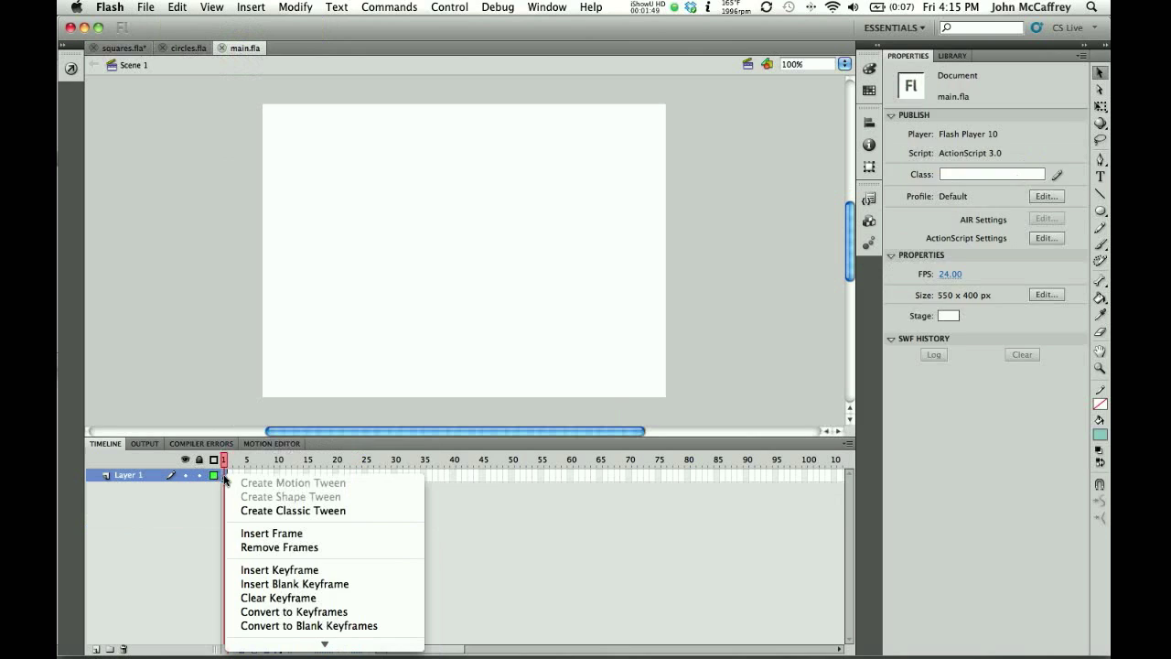
pyautogui.moveTo(324, 643)
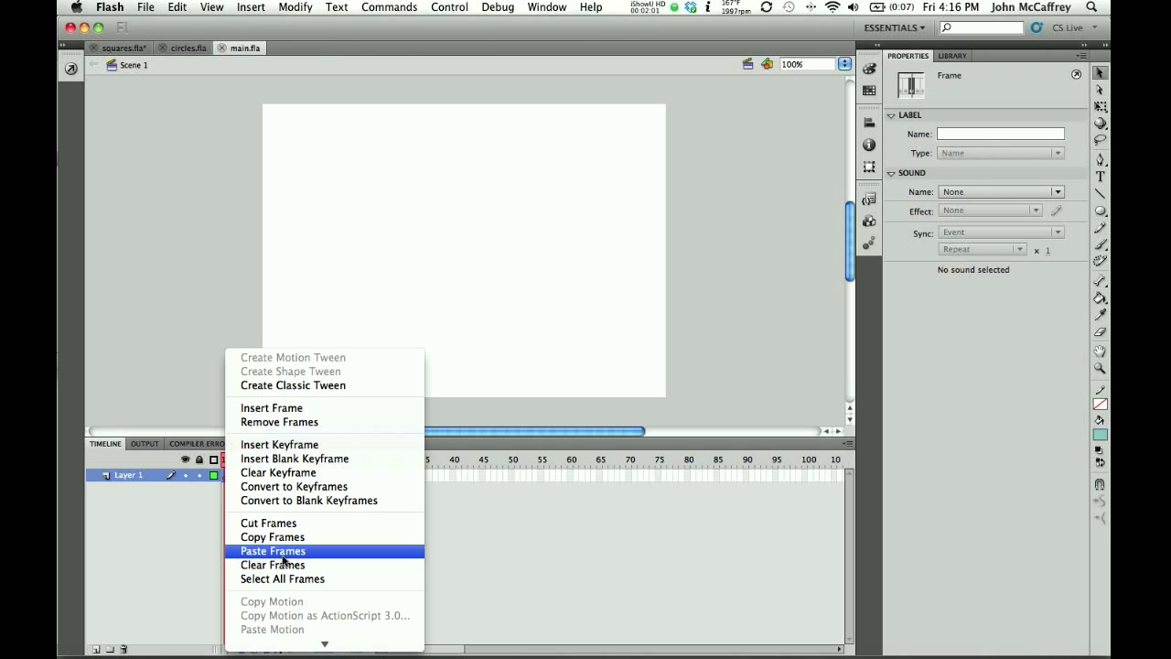
pyautogui.click(283, 552)
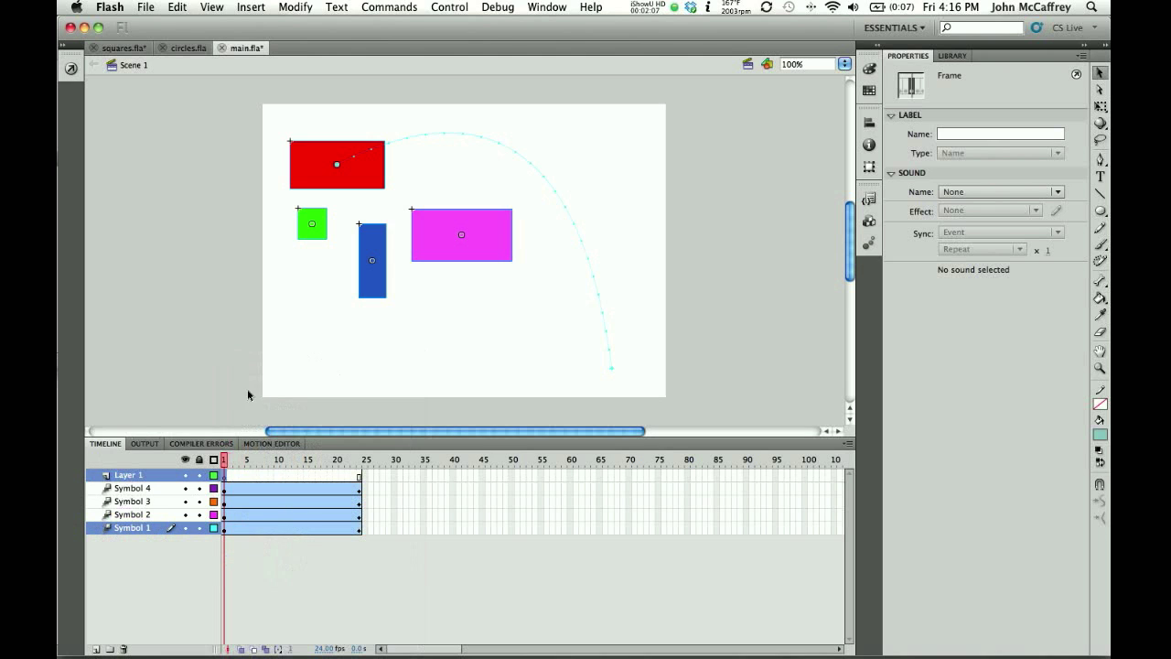
pyautogui.moveTo(227, 461)
pyautogui.mouseDown()
pyautogui.moveTo(361, 461)
pyautogui.moveTo(223, 461)
pyautogui.mouseUp()
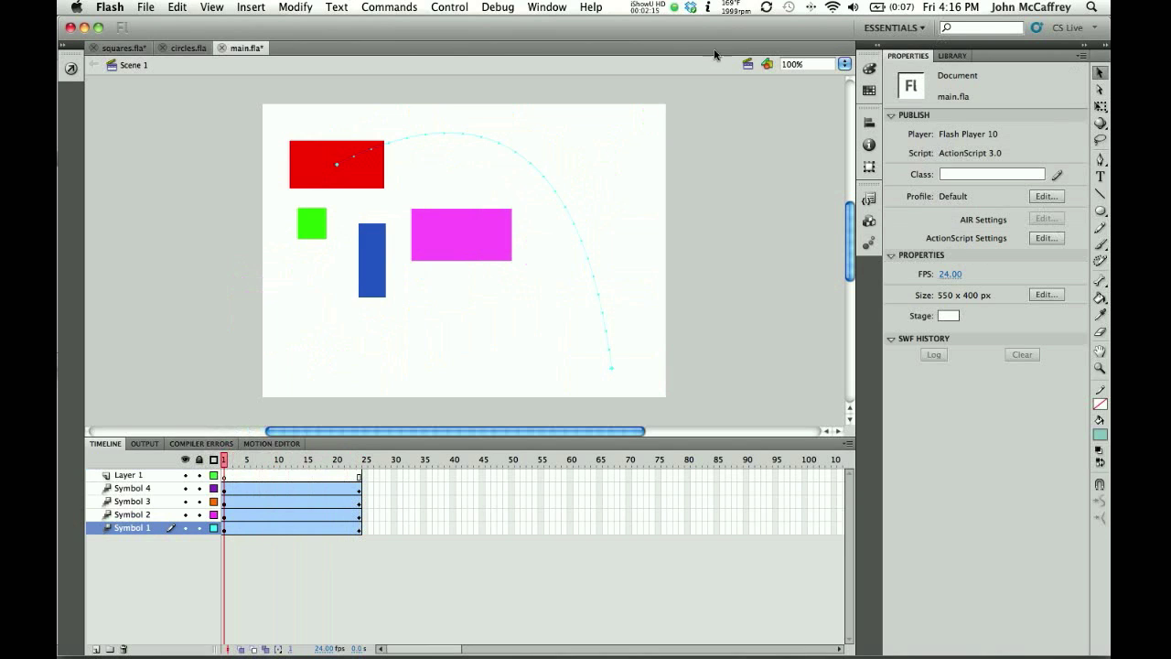
pyautogui.click(541, 7)
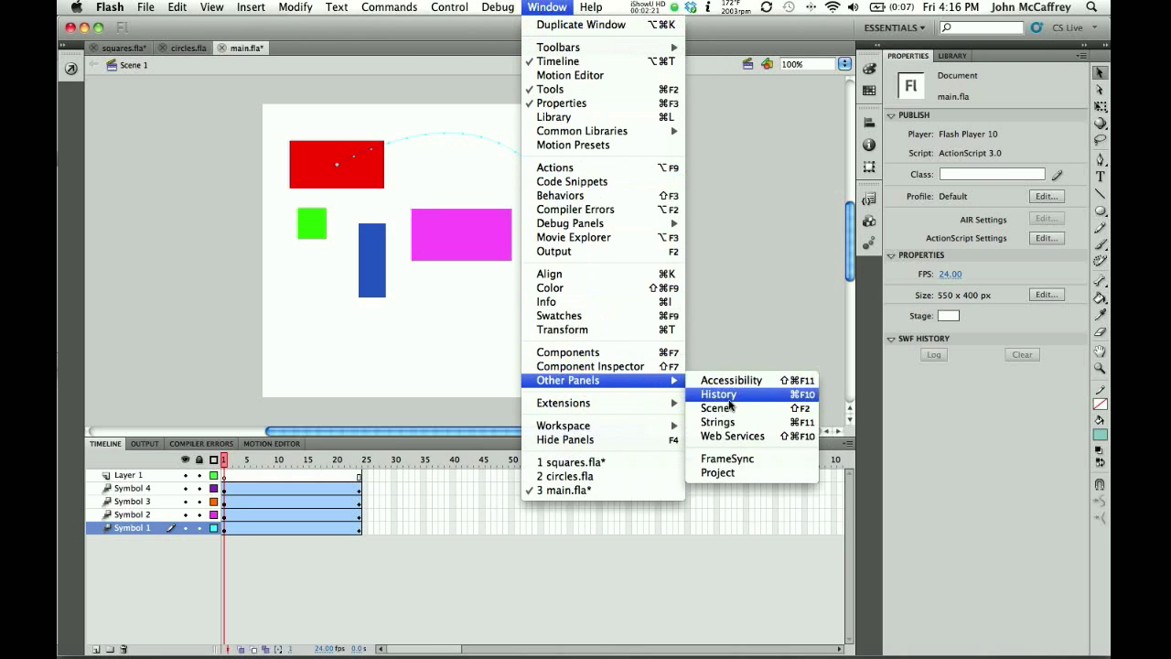
pyautogui.click(728, 405)
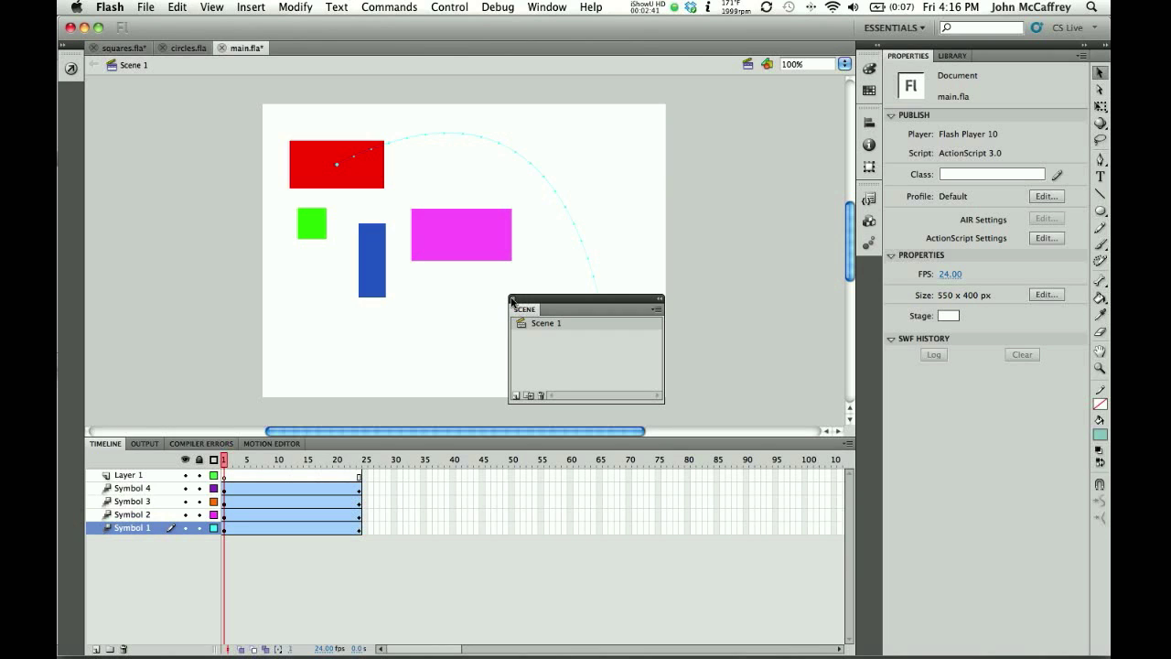
pyautogui.click(510, 299)
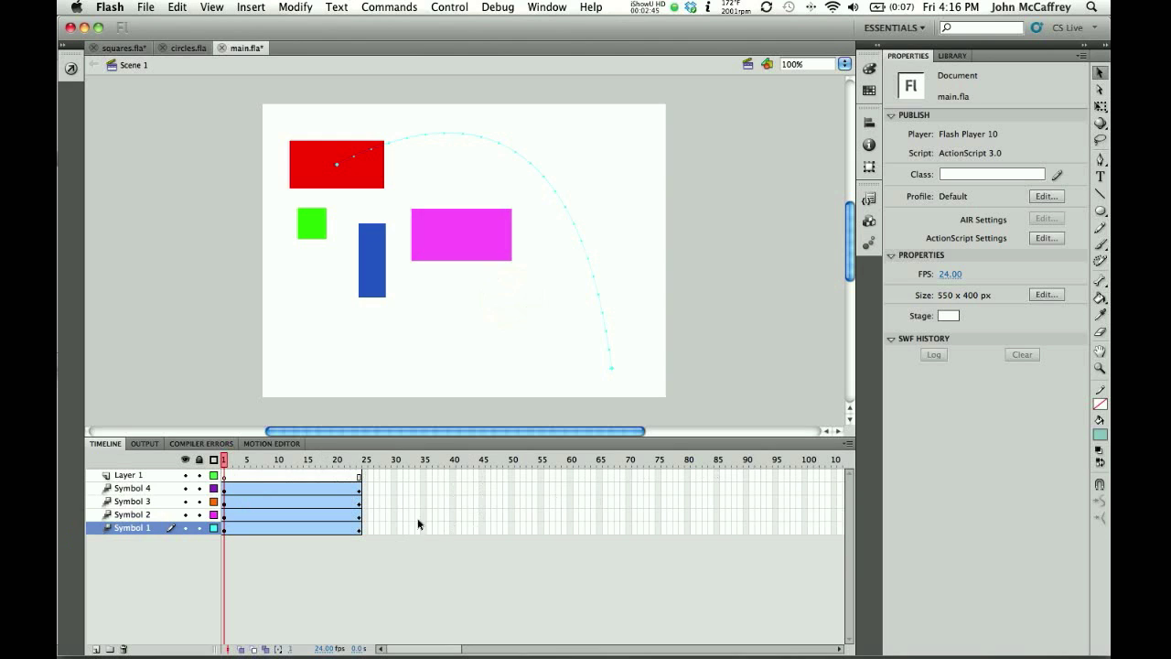
# Step: Insert a keyframe at frame 25 on main.fla's Layer 1, right after the squares' tweens
pyautogui.click(129, 476)
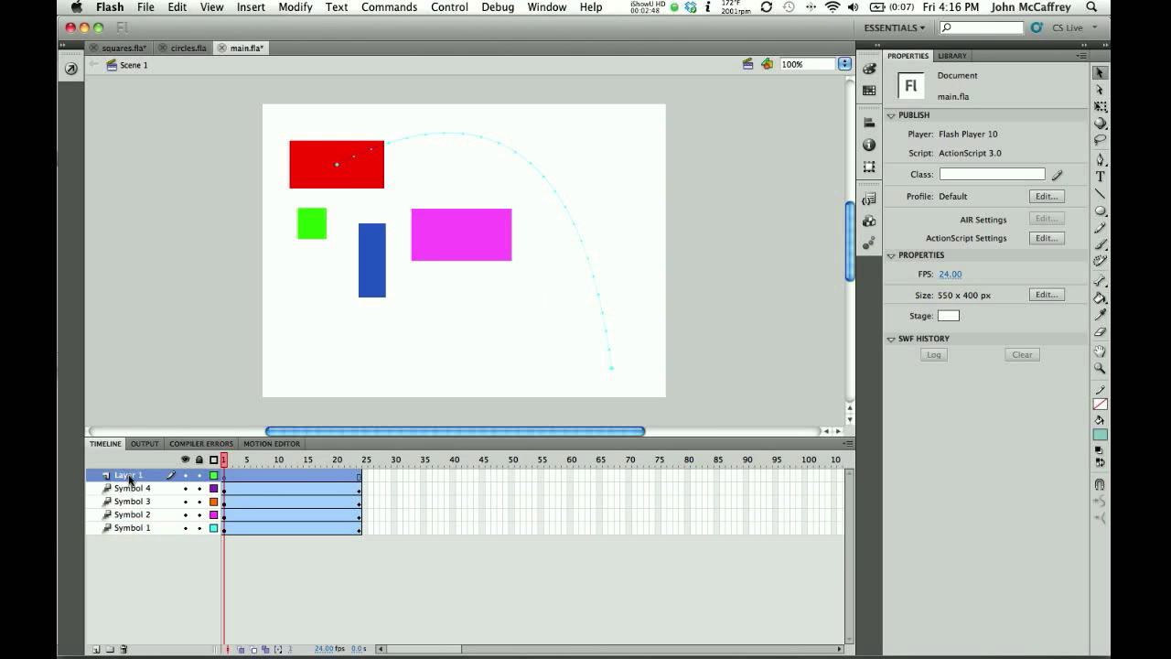
pyautogui.click(364, 475)
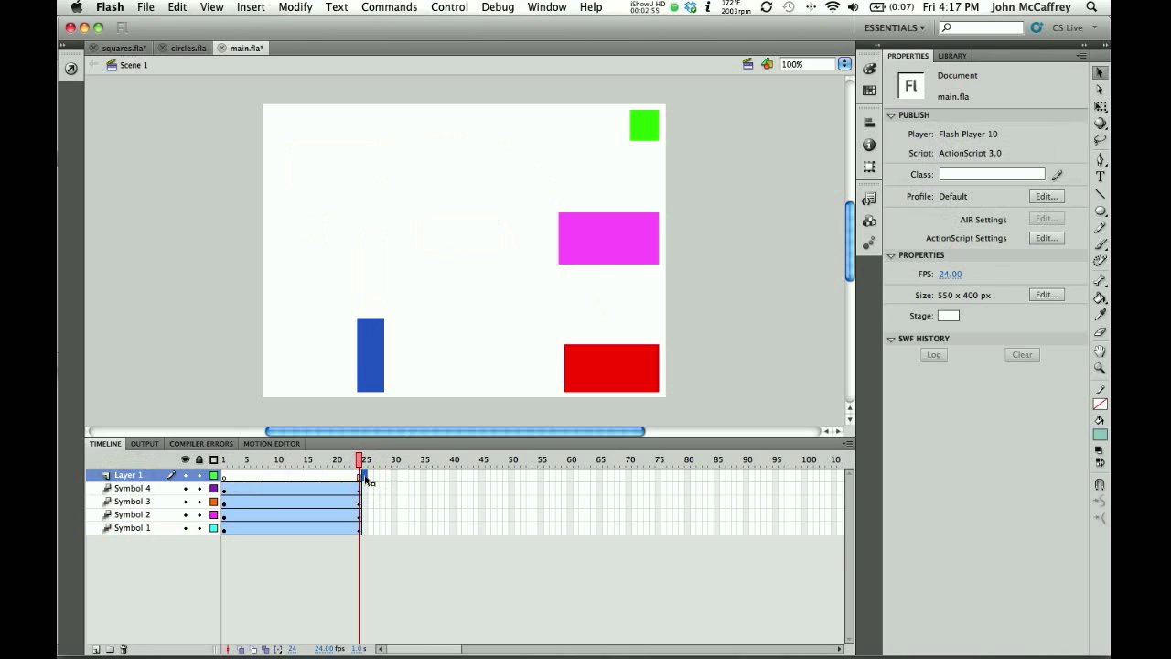
pyautogui.press('F6')
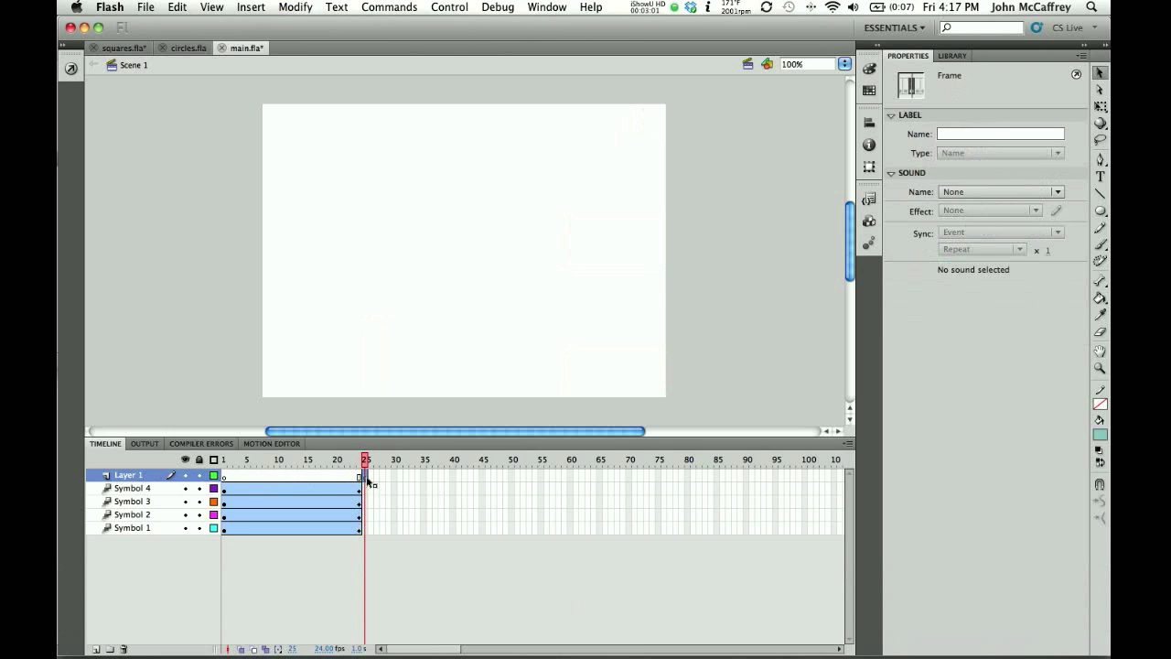
pyautogui.hscroll(15, 366, 478)
pyautogui.hscroll(-15, 352, 483)
# Step: In circles.fla, check the navy circle's motion path, then select frames 1–24 on all layers
pyautogui.click(184, 50)
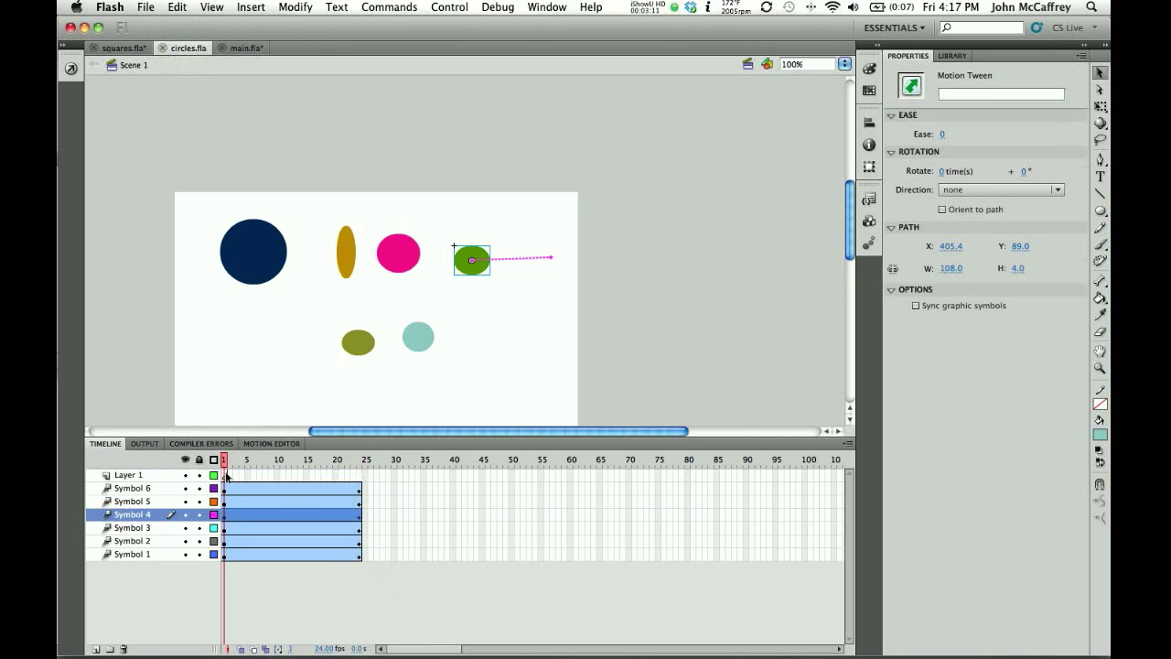
pyautogui.moveTo(223, 476); pyautogui.dragTo(360, 555)
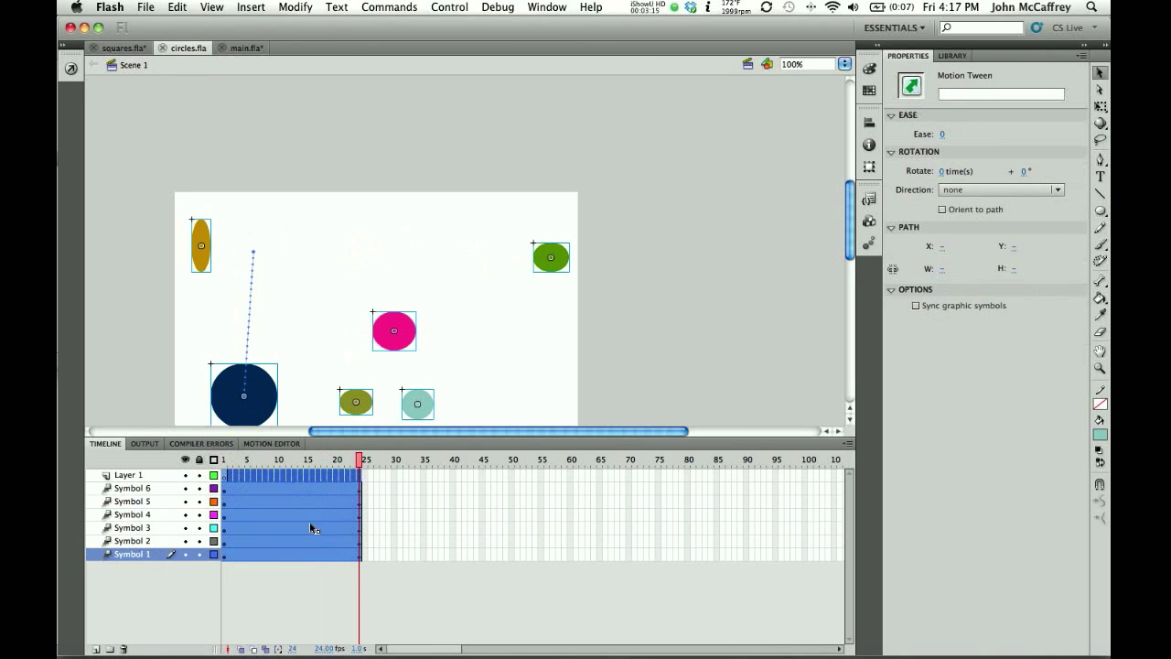
pyautogui.click(272, 475)
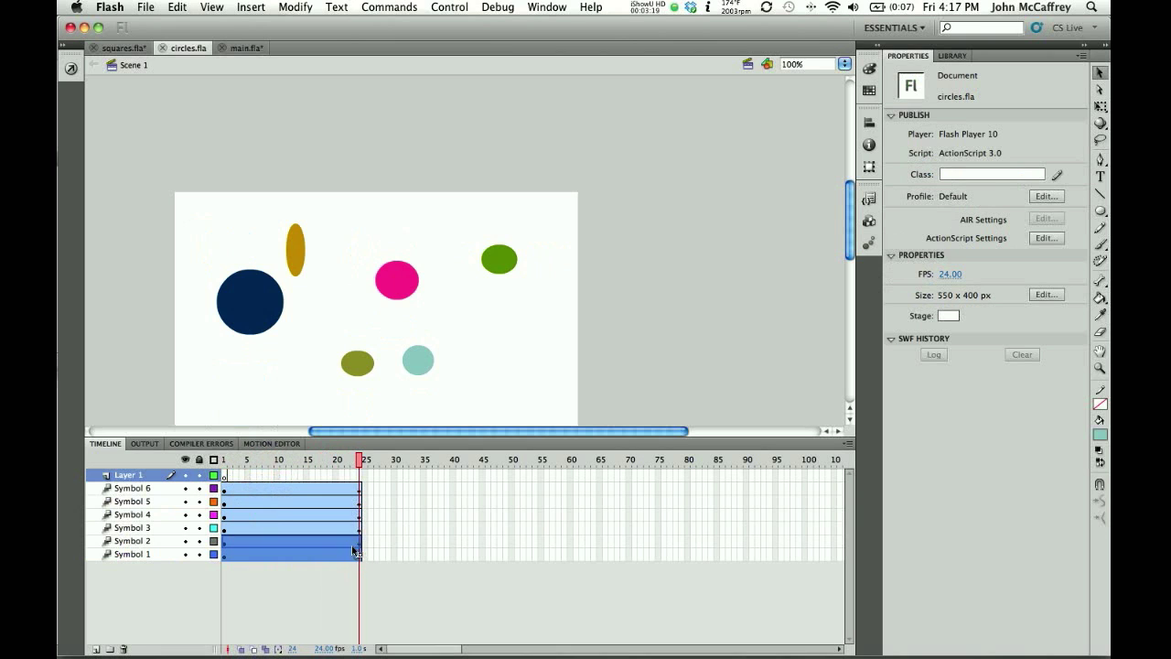
pyautogui.click(324, 554)
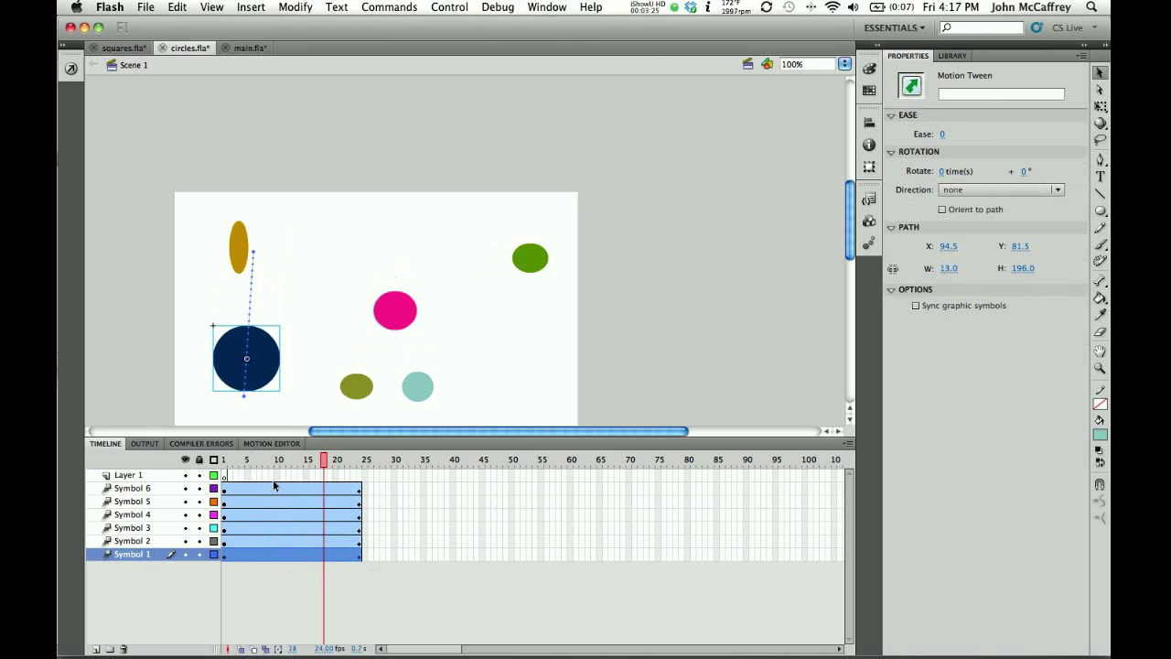
pyautogui.click(360, 553)
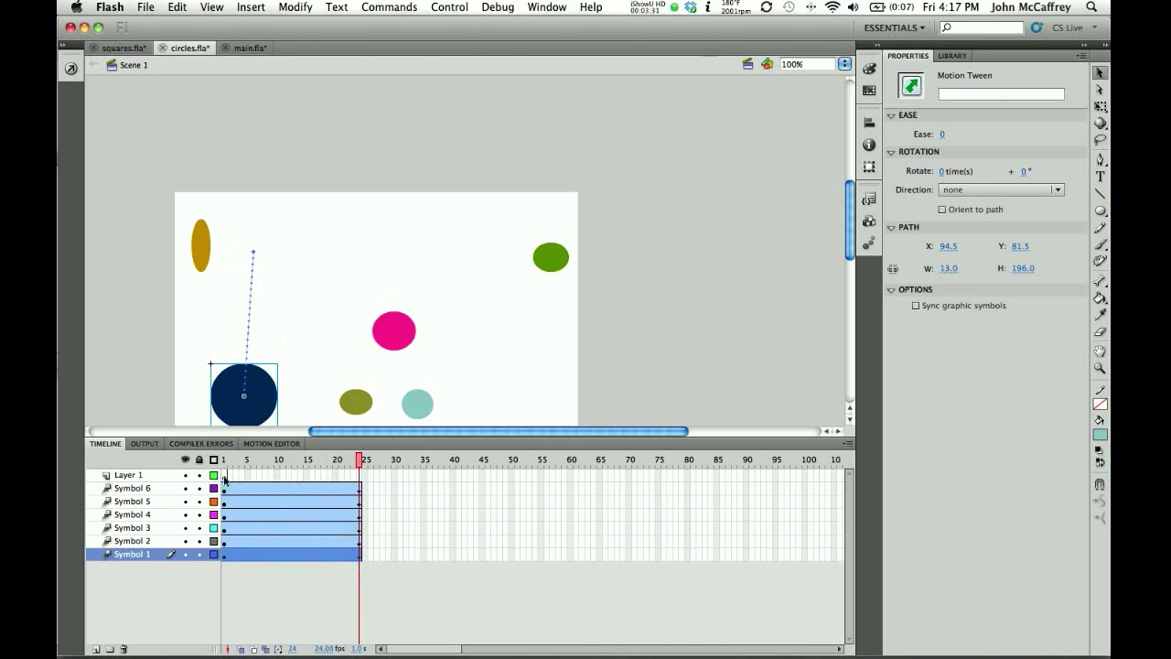
pyautogui.moveTo(225, 477); pyautogui.dragTo(357, 552)
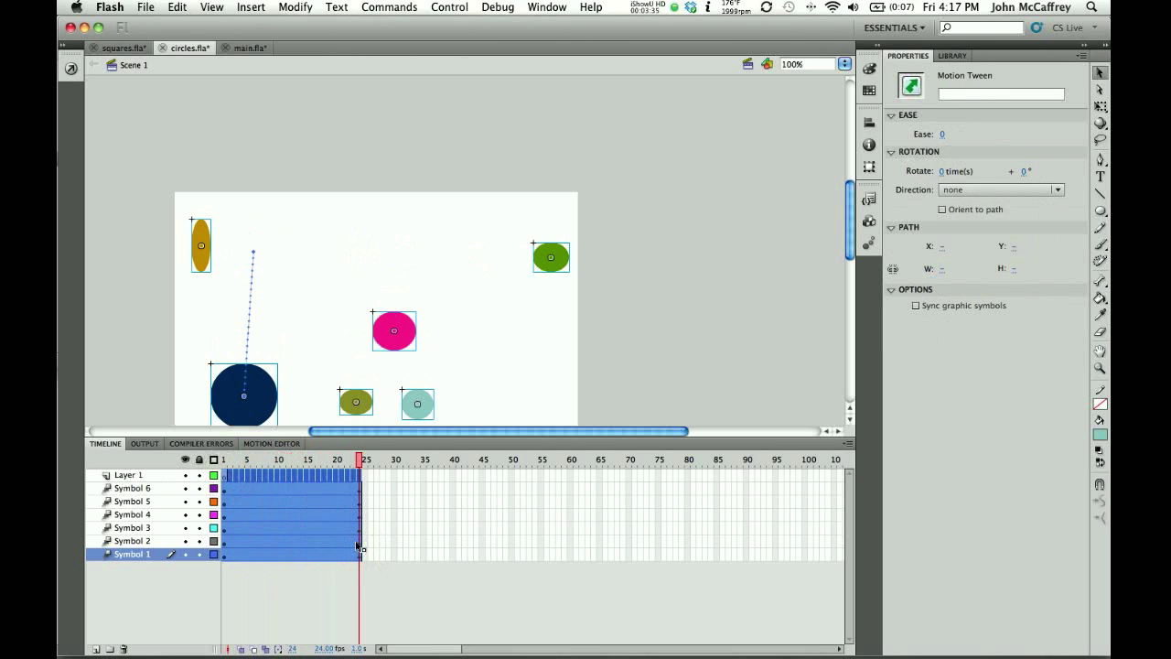
# Step: Select the tween spans of circles.fla's Symbol 6 through Symbol 1 layers
pyautogui.click(291, 475)
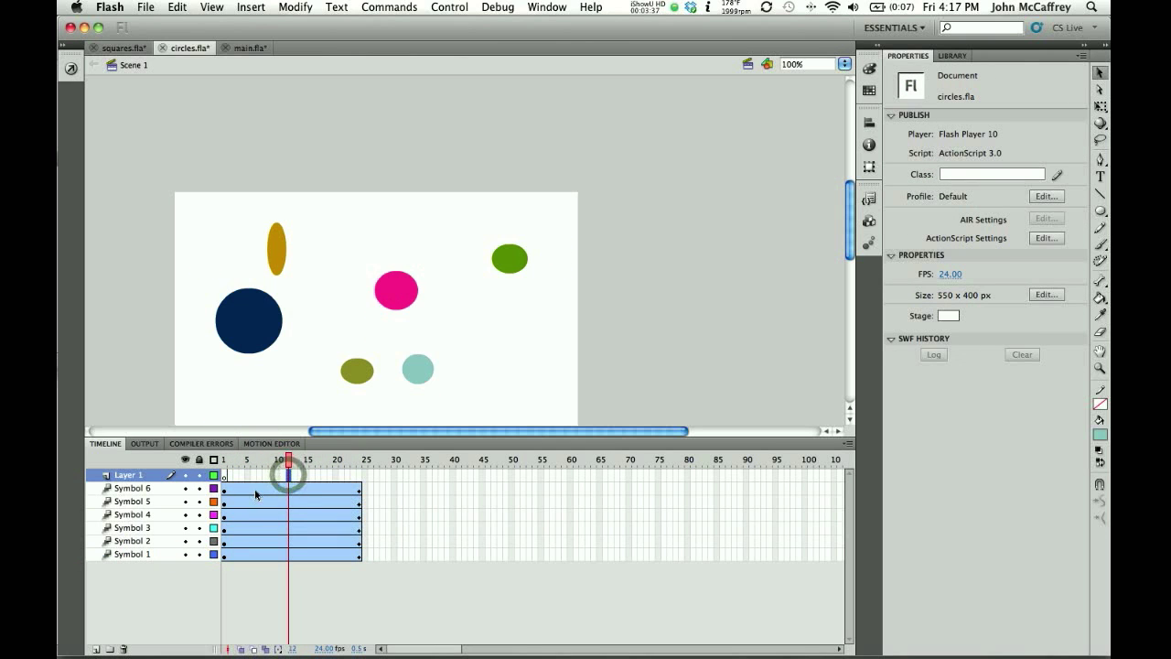
pyautogui.click(238, 491)
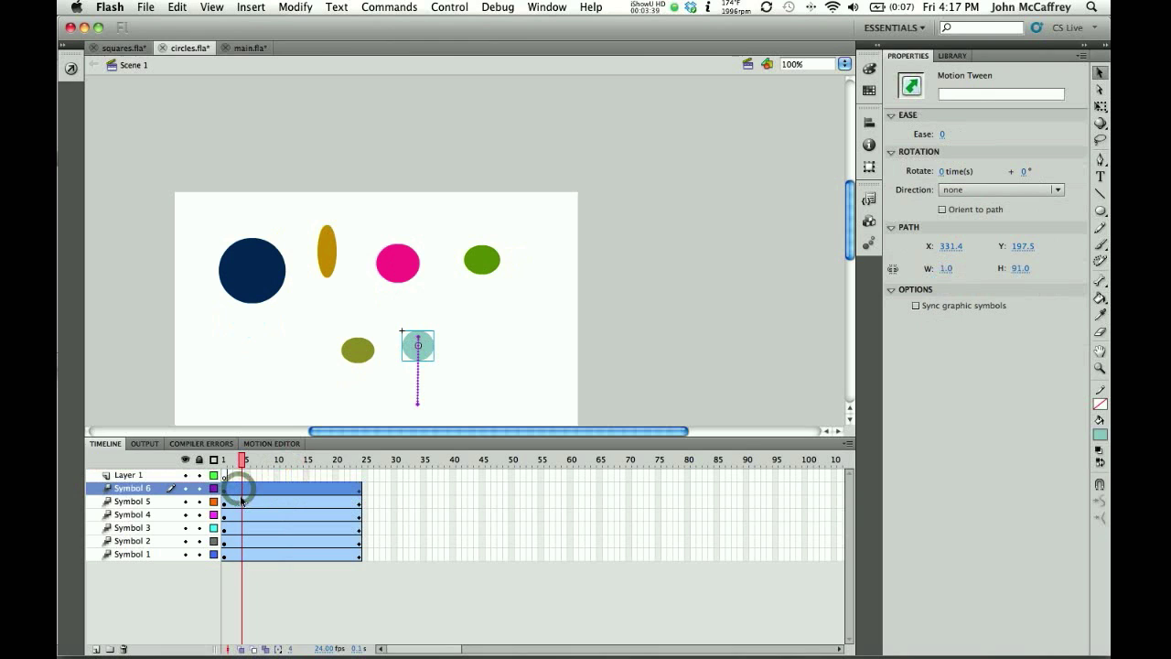
pyautogui.keyDown('shift'); pyautogui.click(247, 503); pyautogui.keyUp('shift')
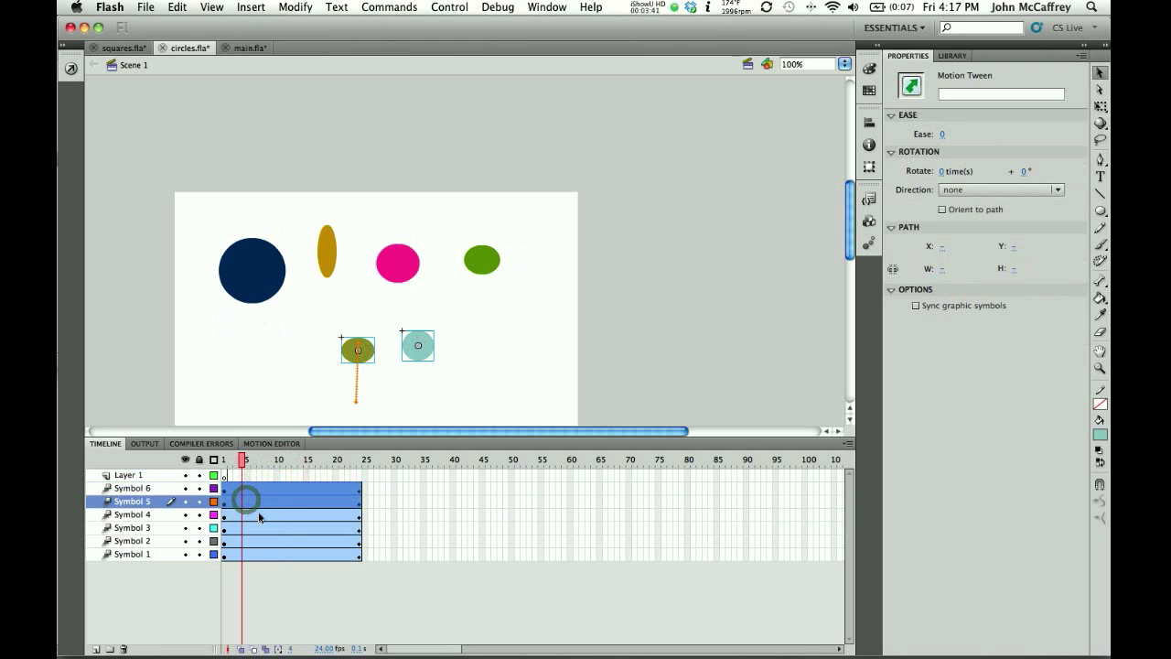
pyautogui.keyDown('shift'); pyautogui.click(258, 513); pyautogui.keyUp('shift')
pyautogui.keyDown('shift'); pyautogui.click(261, 529); pyautogui.keyUp('shift')
pyautogui.keyDown('shift'); pyautogui.click(262, 541); pyautogui.keyUp('shift')
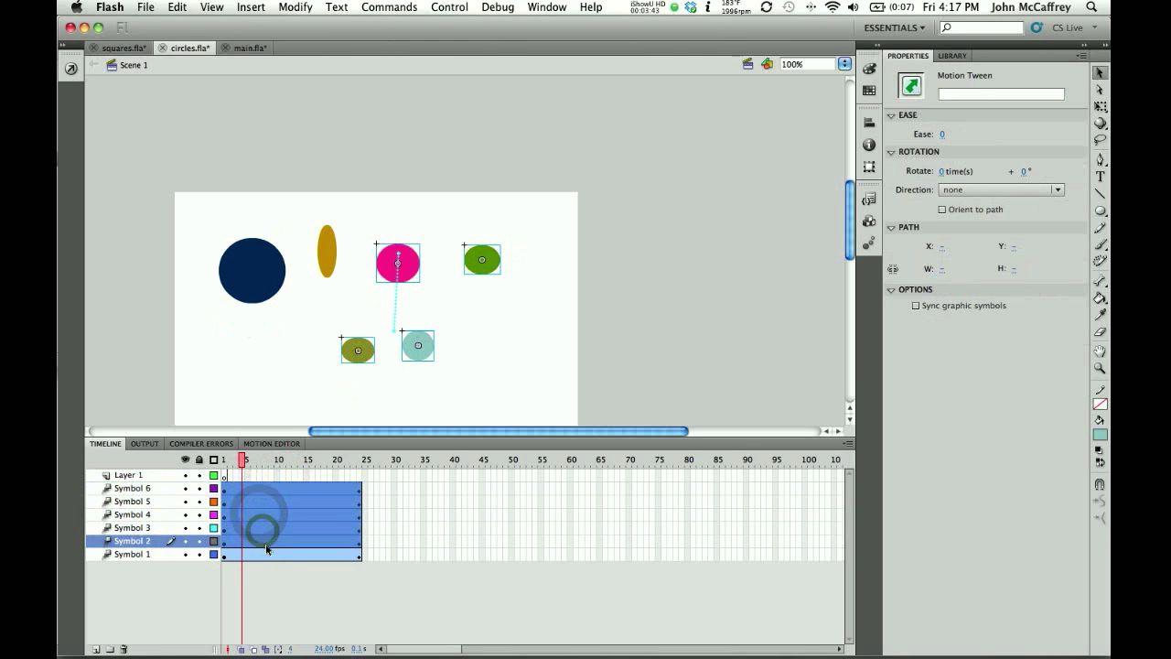
pyautogui.keyDown('shift'); pyautogui.click(259, 554); pyautogui.keyUp('shift')
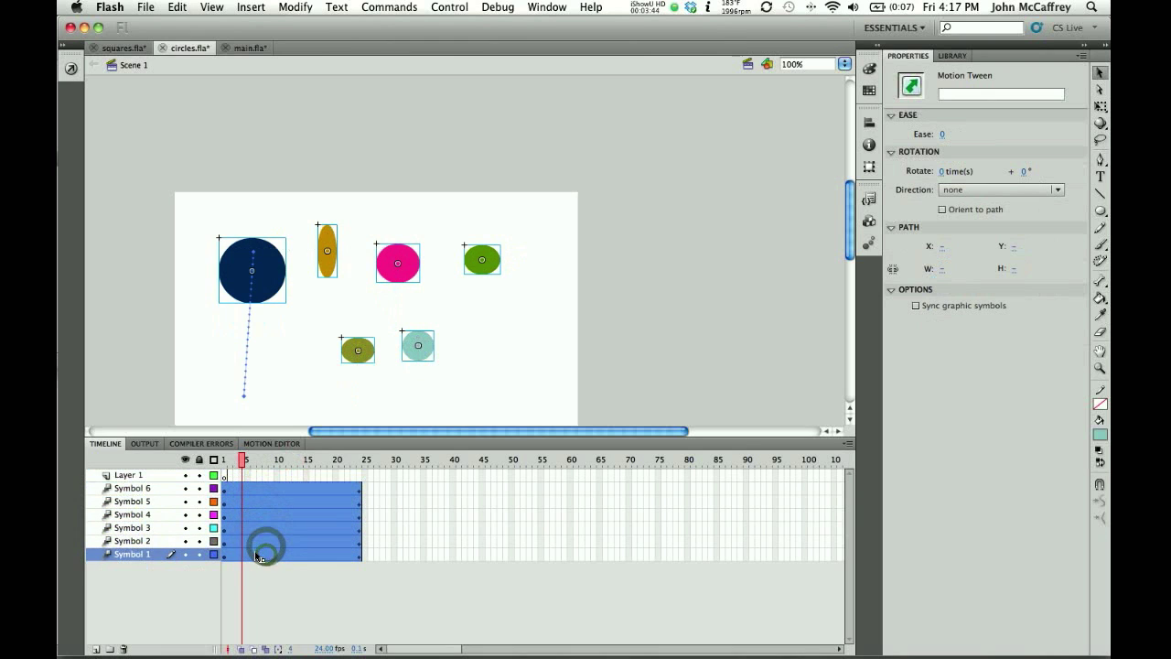
# Step: Copy the selected circle tween frames with Copy Frames
pyautogui.click(250, 494)
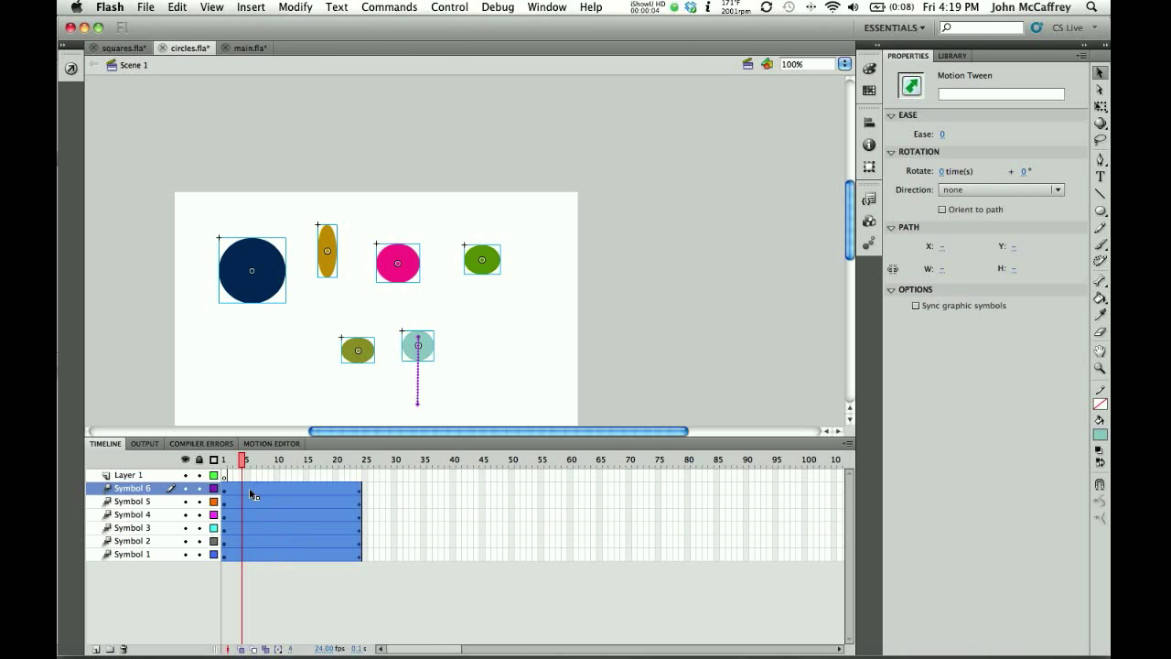
pyautogui.rightClick(252, 494)
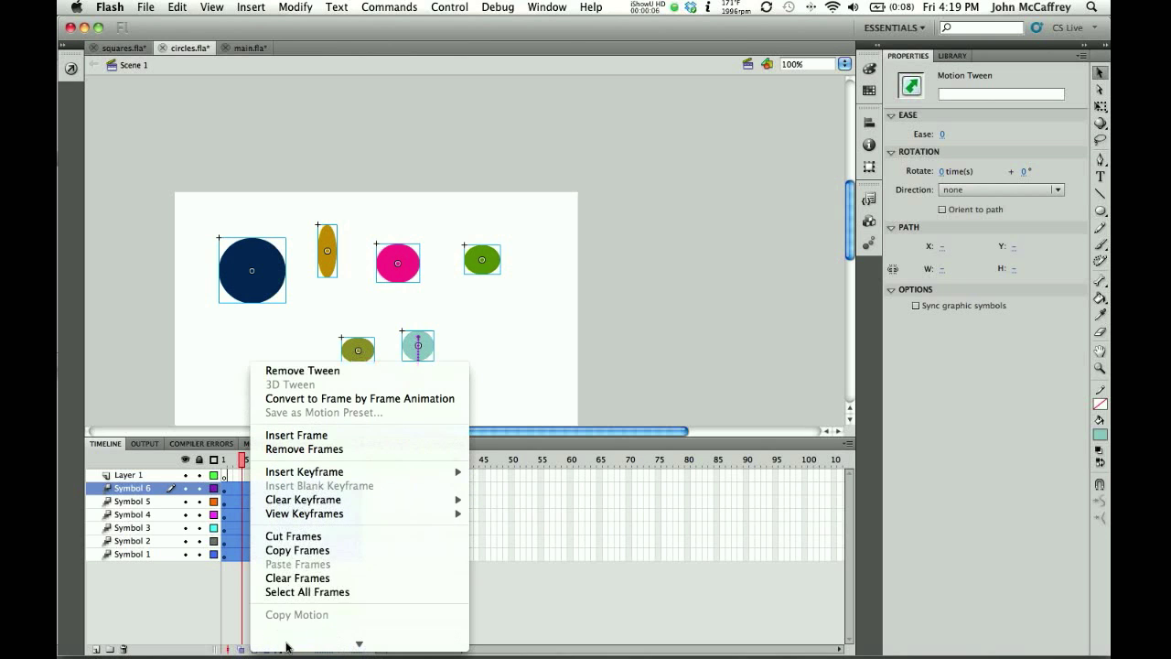
pyautogui.click(279, 549)
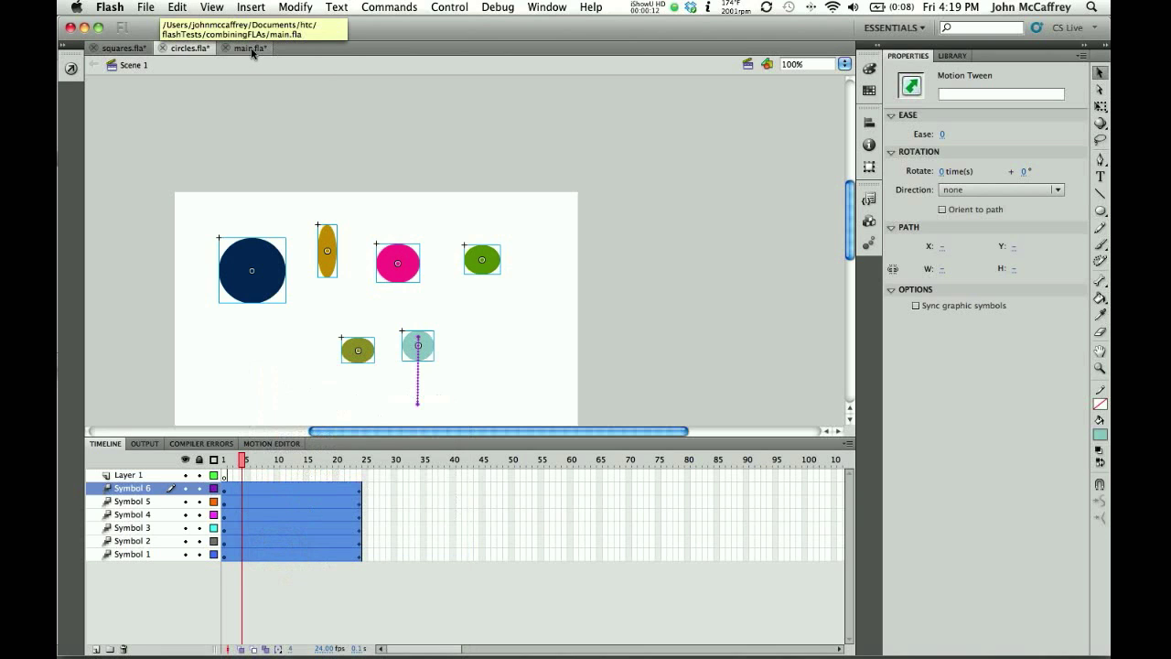
# Step: Try pasting the circle tweens at frame 25 of main.fla's Layer 1, then cancel the library conflict
pyautogui.click(250, 48)
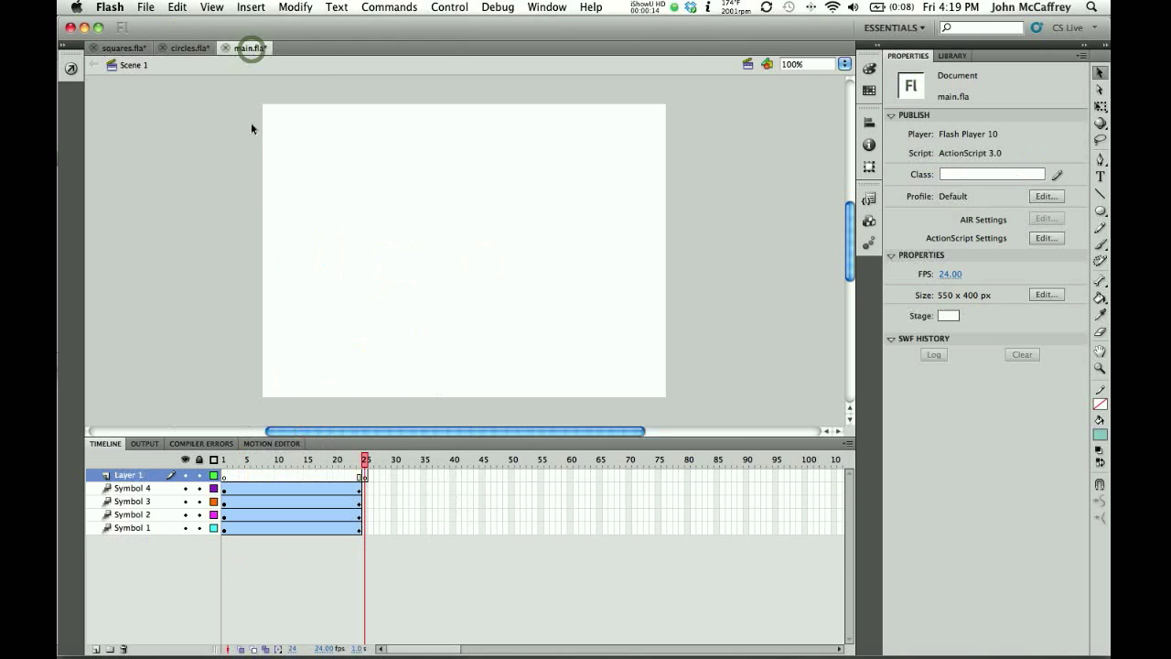
pyautogui.click(364, 477)
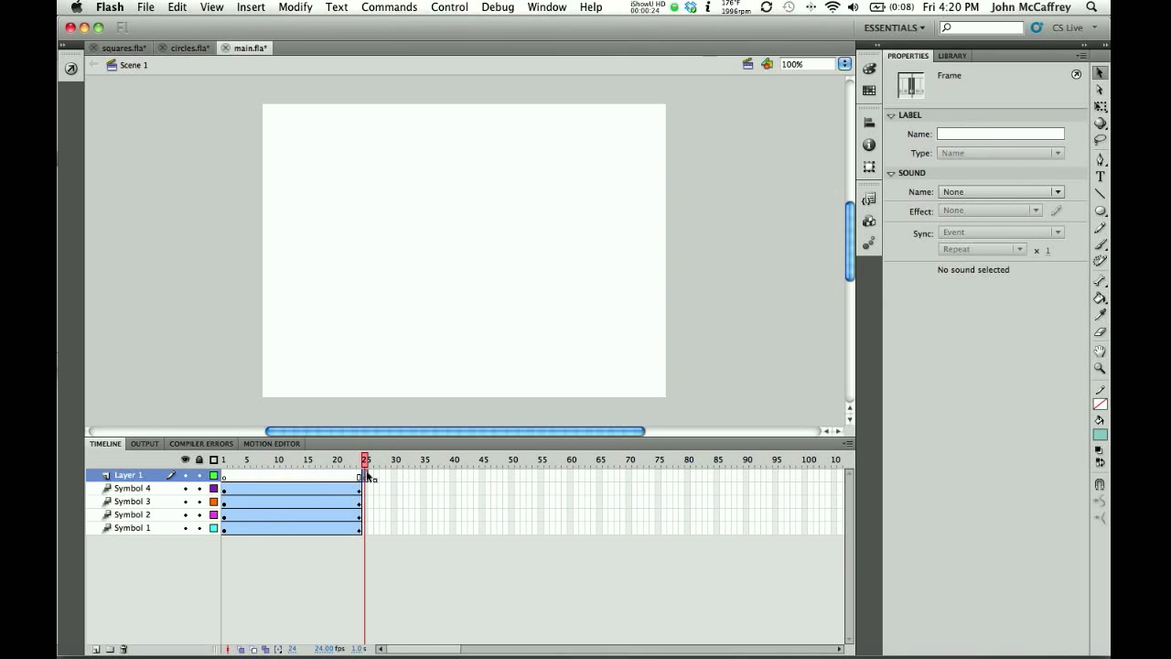
pyautogui.rightClick(366, 475)
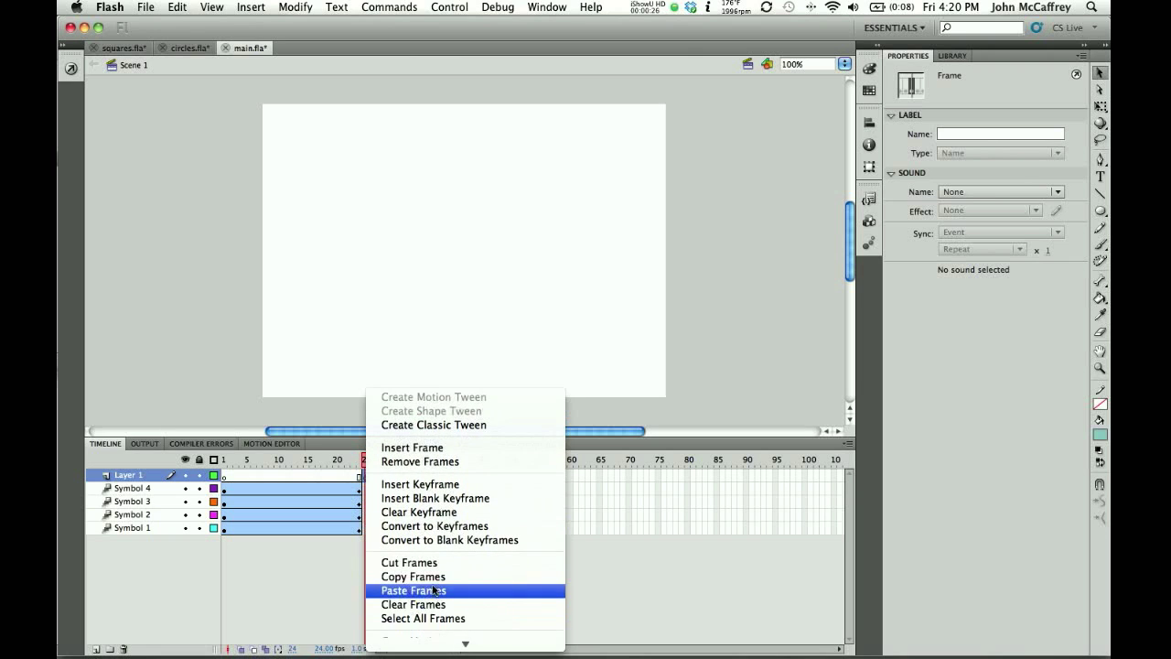
pyautogui.click(433, 591)
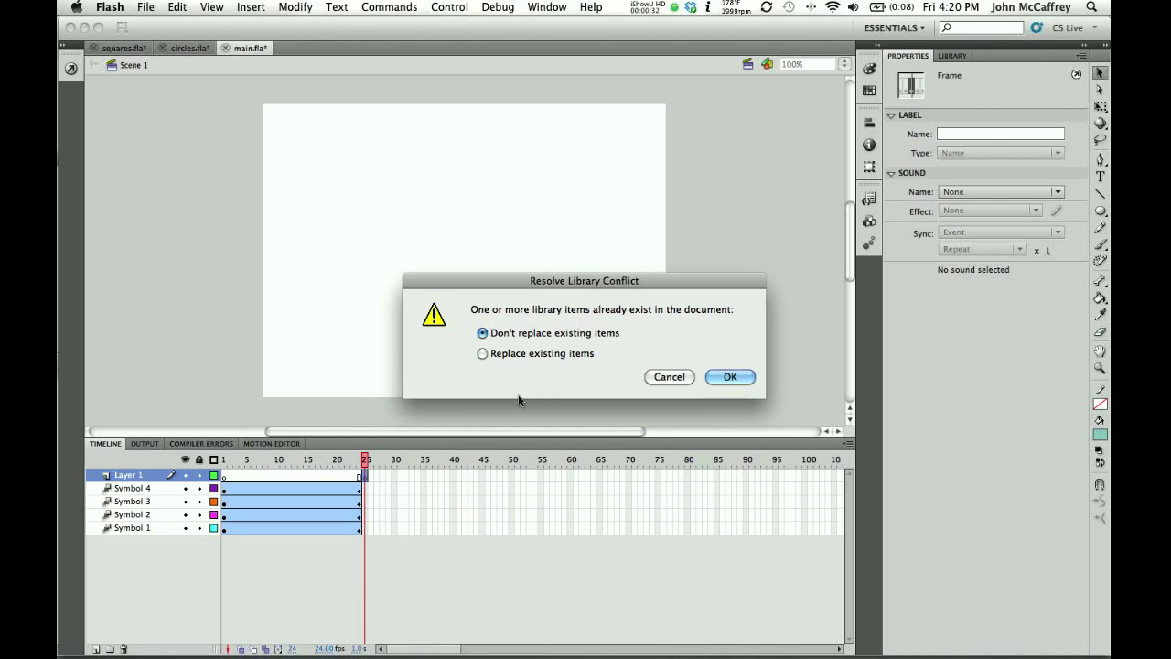
pyautogui.click(672, 378)
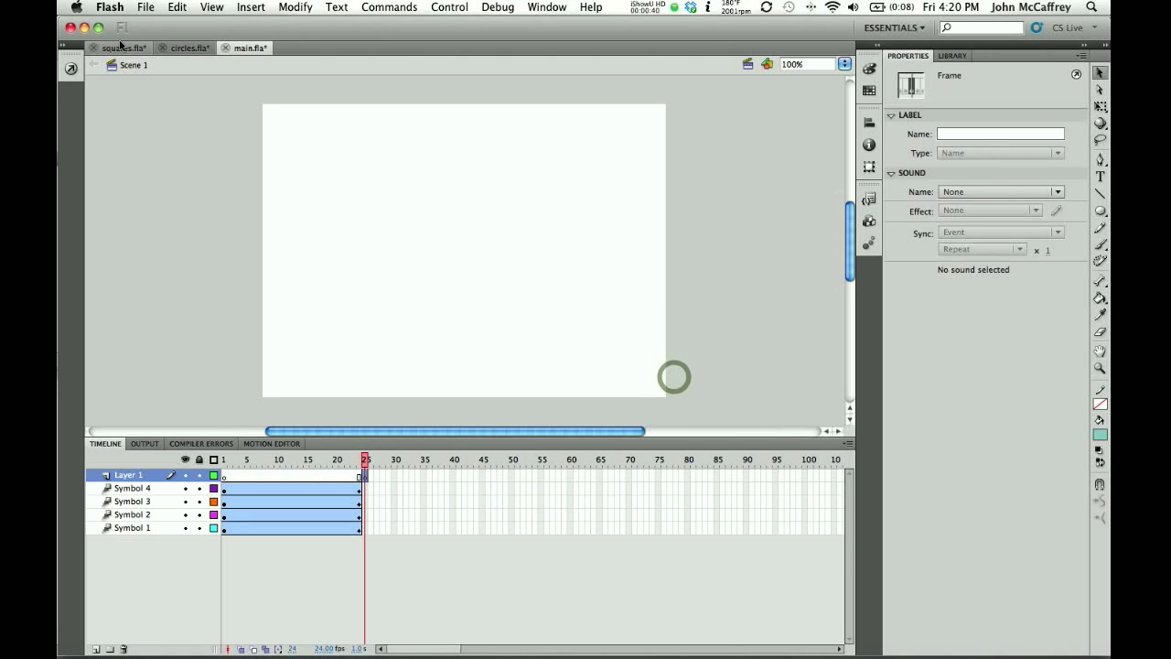
# Step: Compare the squares.fla and circles.fla symbol libraries, ending with circles.fla in front
pyautogui.click(123, 48)
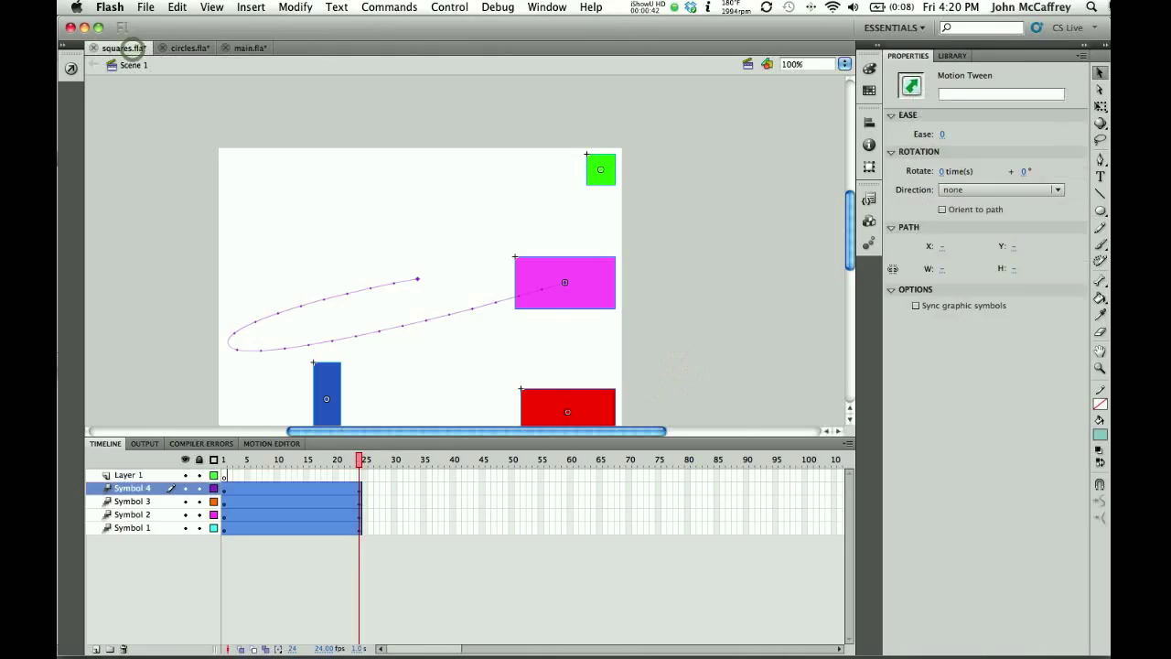
pyautogui.moveTo(1109, 1)
pyautogui.click(1018, 20)
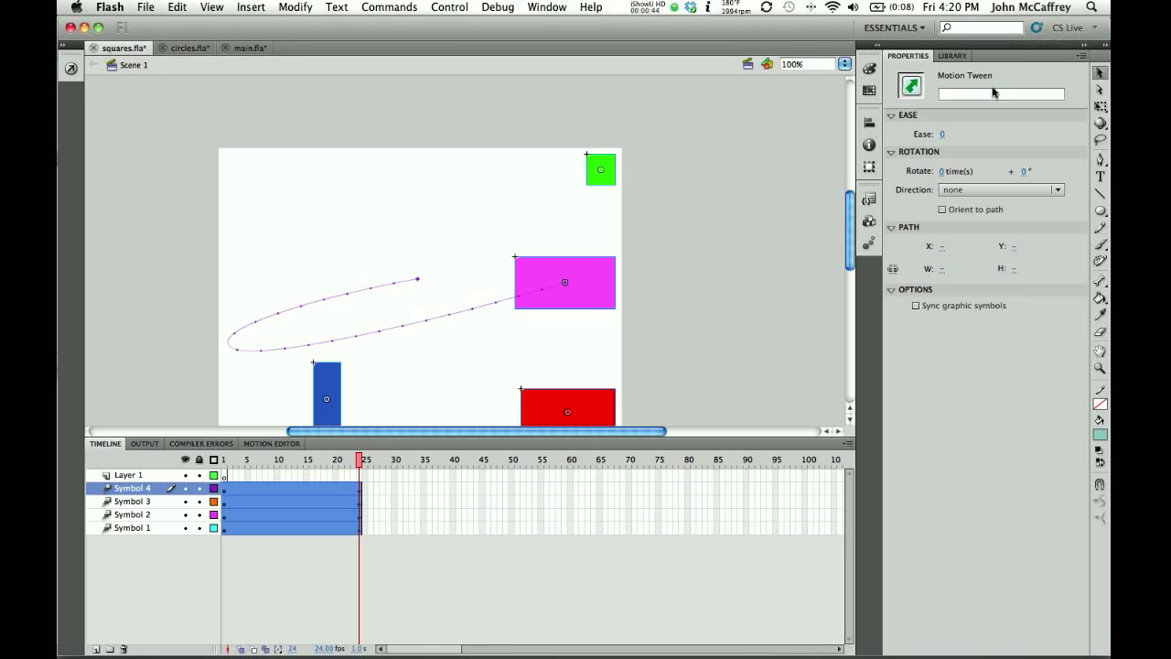
pyautogui.click(952, 55)
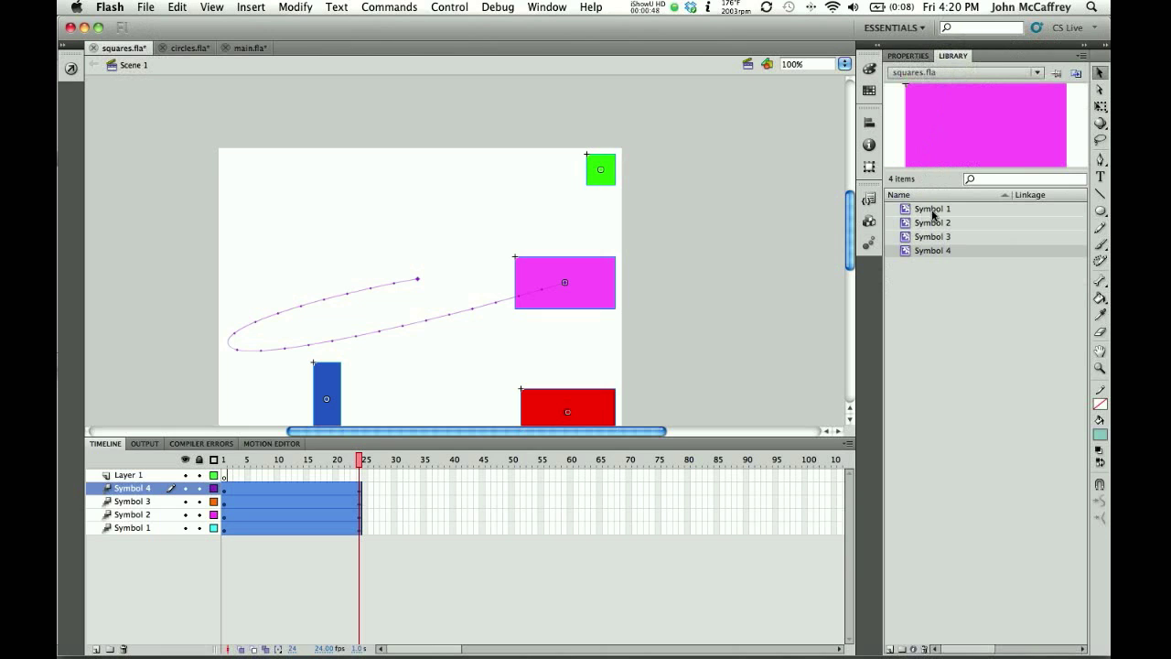
pyautogui.click(188, 48)
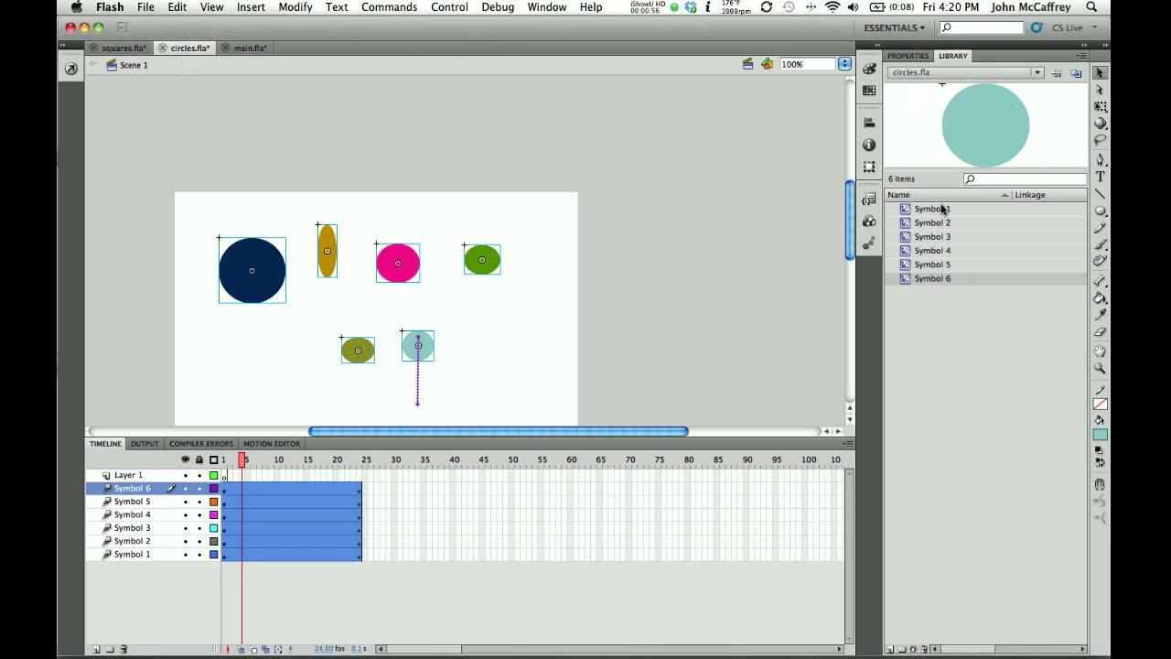
pyautogui.click(245, 48)
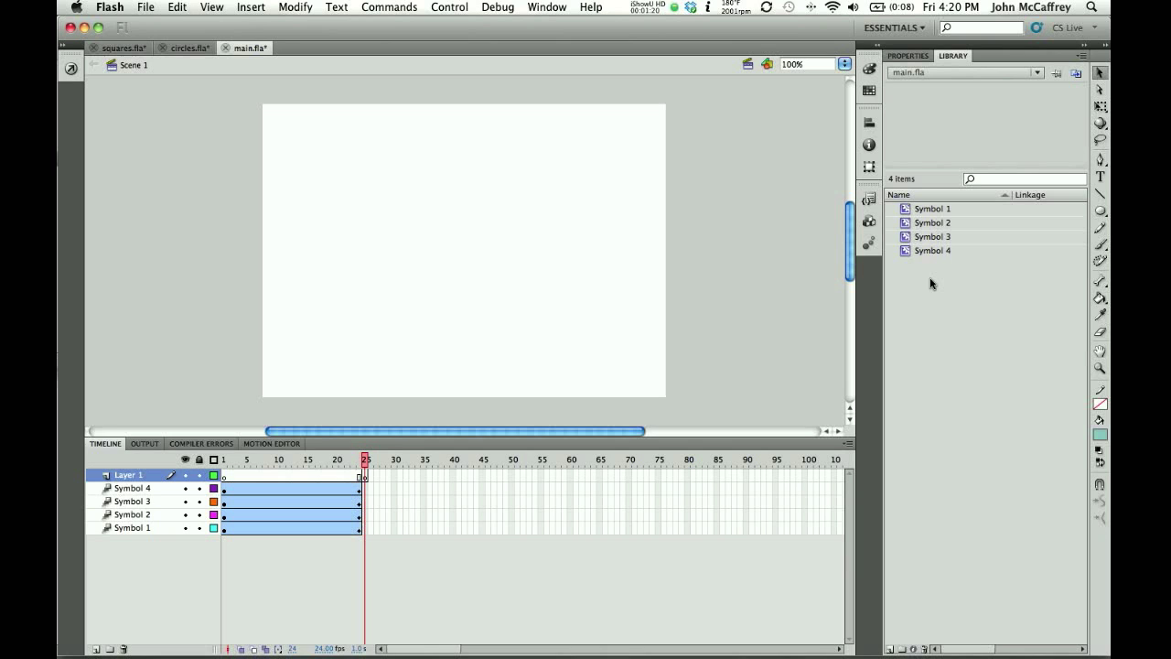
pyautogui.click(172, 48)
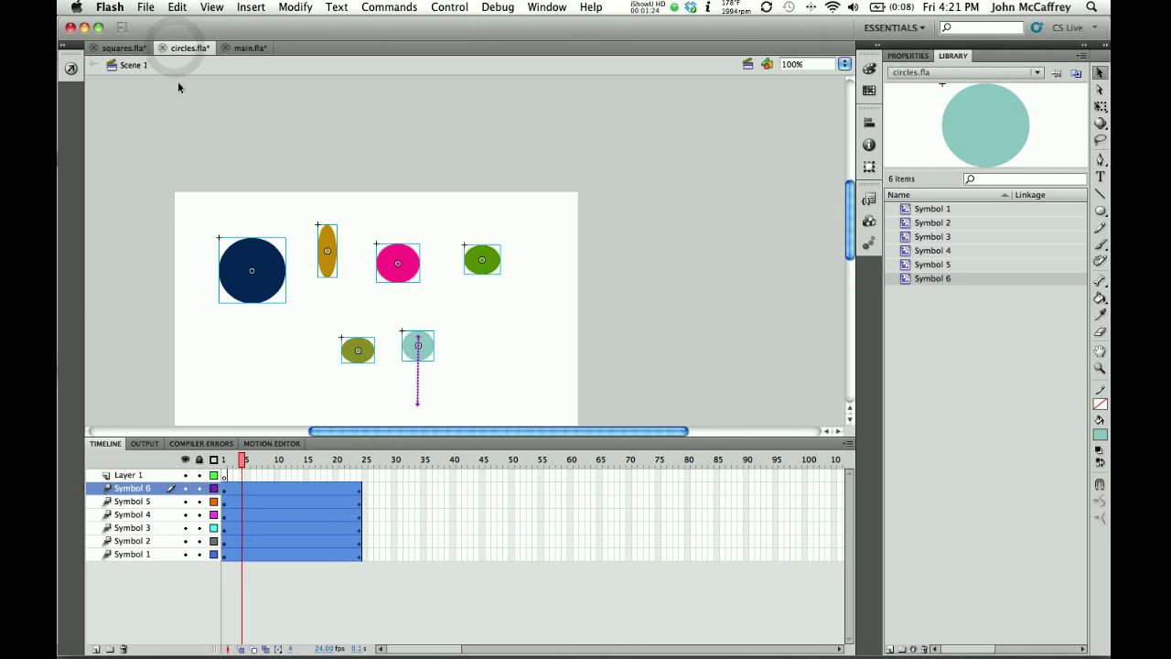
# Step: Rename library symbols Symbol 1 and Symbol 2 to jmSymbol 1 and jmSymbol 2
pyautogui.click(930, 213)
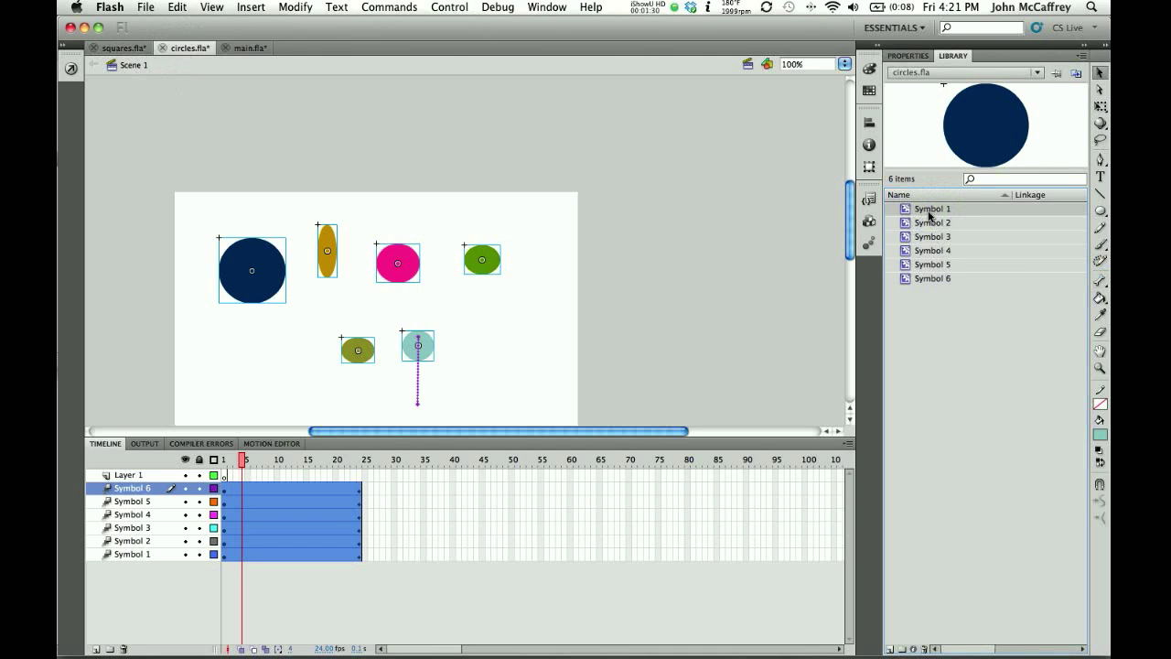
pyautogui.rightClick(929, 215)
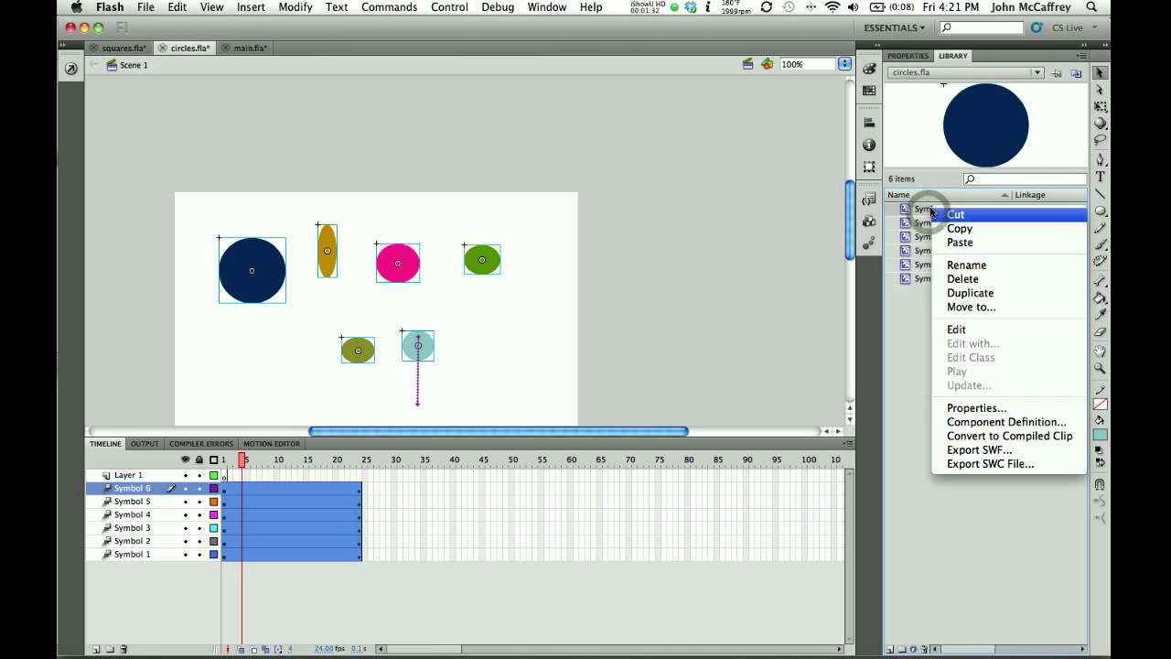
pyautogui.click(960, 265)
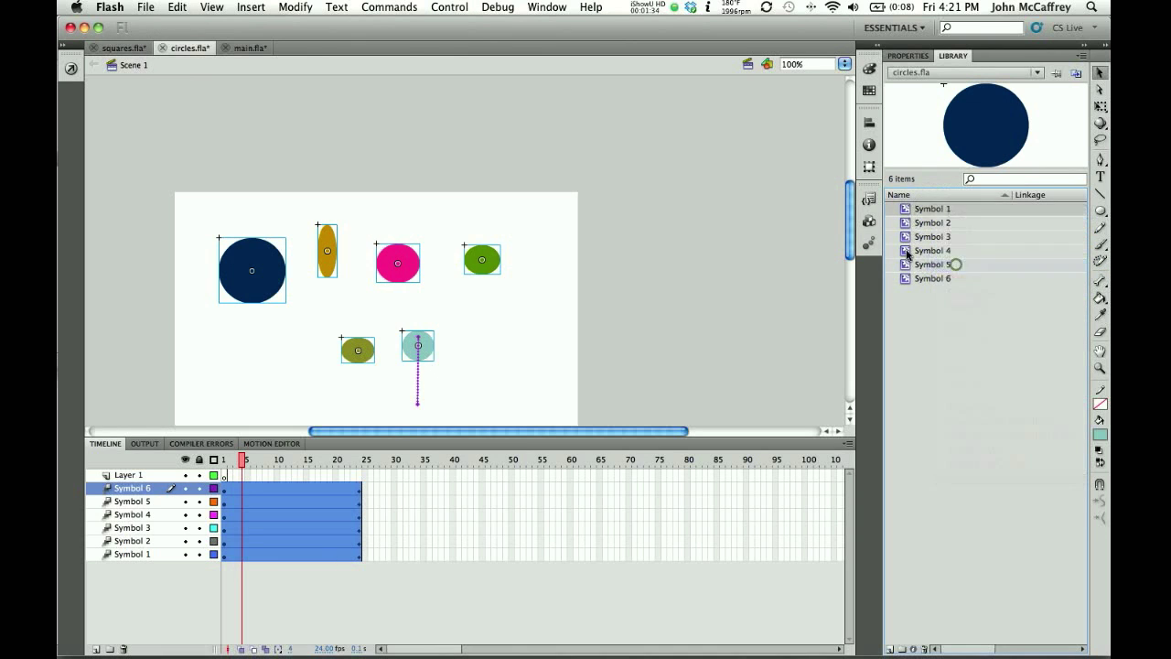
pyautogui.click(915, 209)
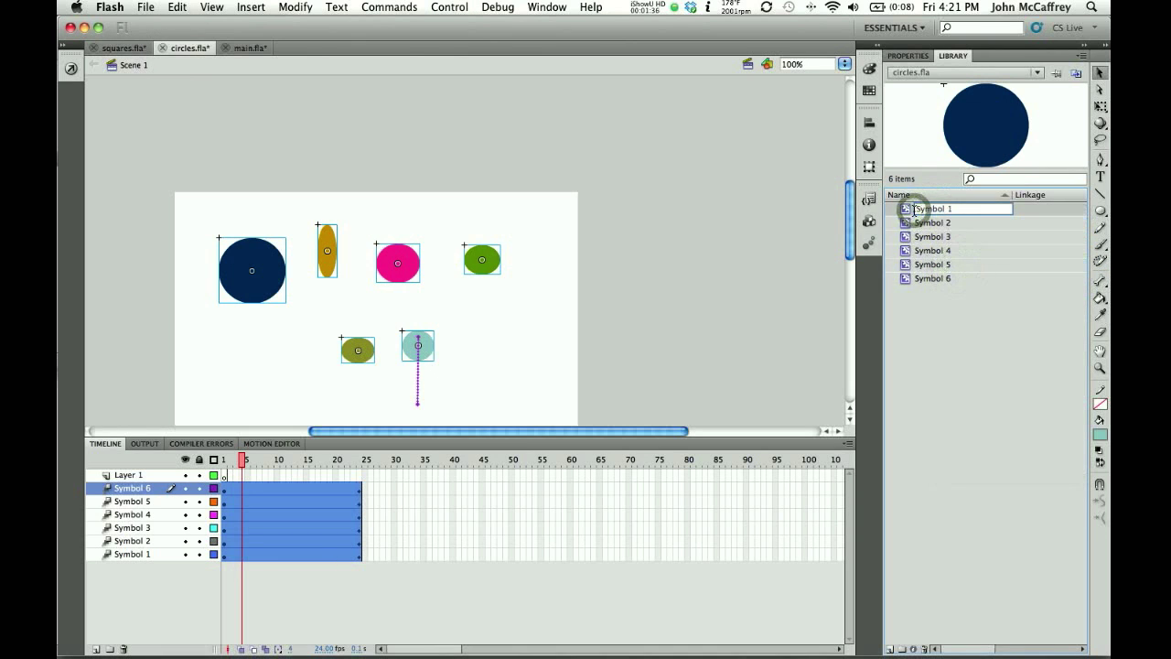
pyautogui.write('jm')
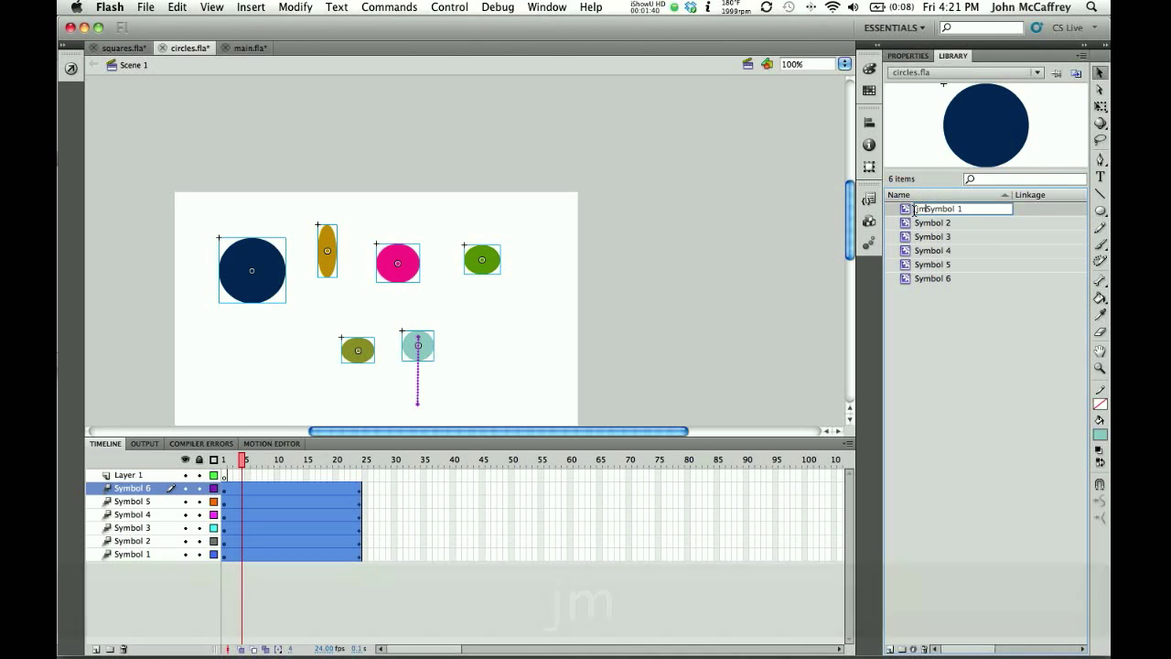
pyautogui.press('Return')
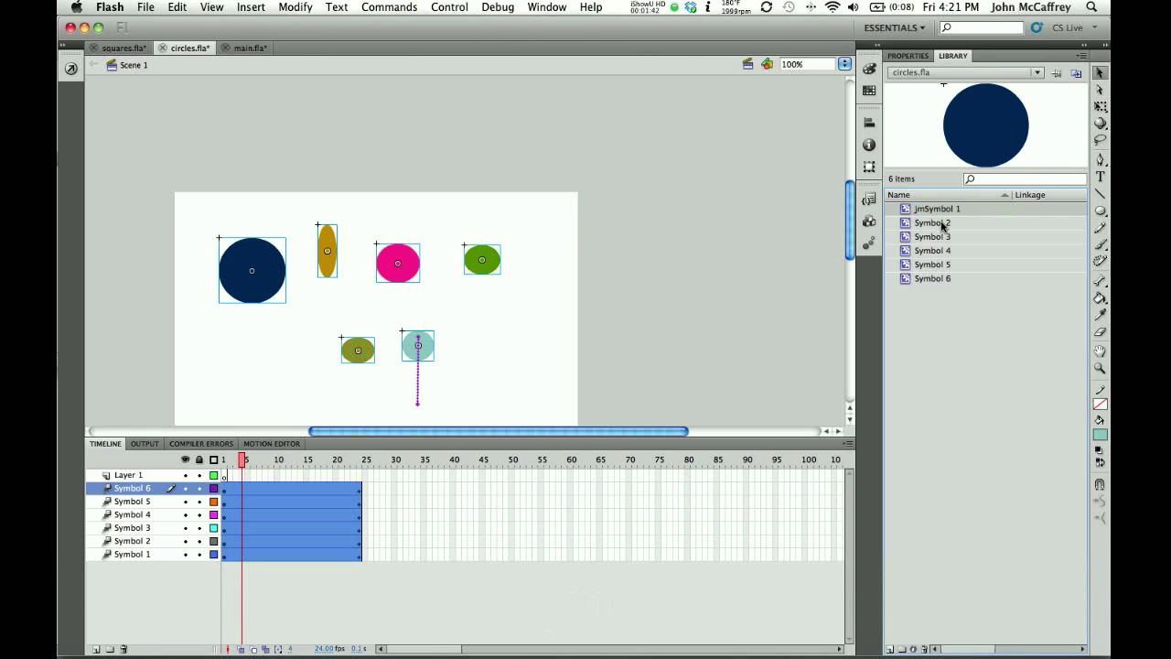
pyautogui.click(926, 225)
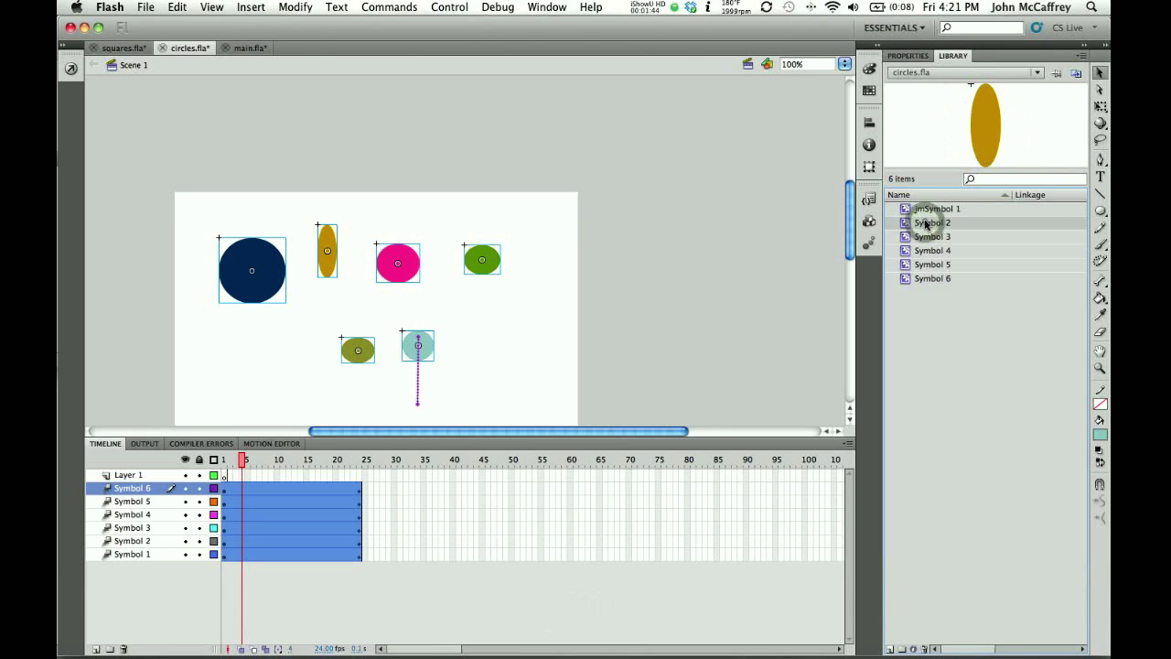
pyautogui.doubleClick(926, 224)
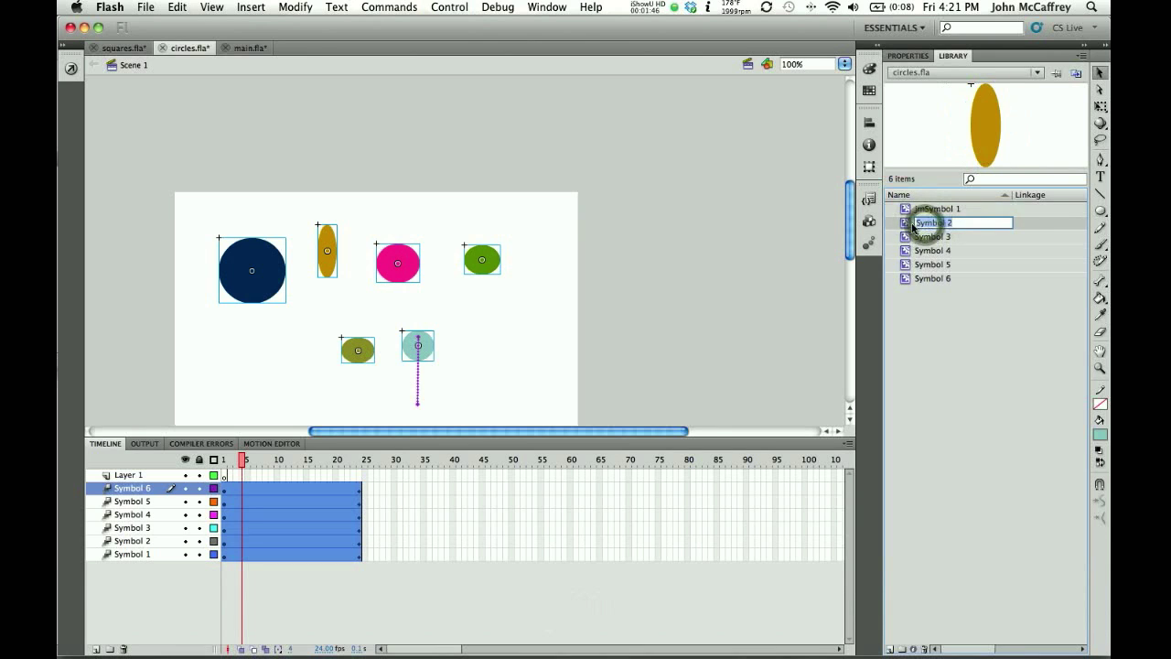
pyautogui.click(914, 223)
pyautogui.write('jm')
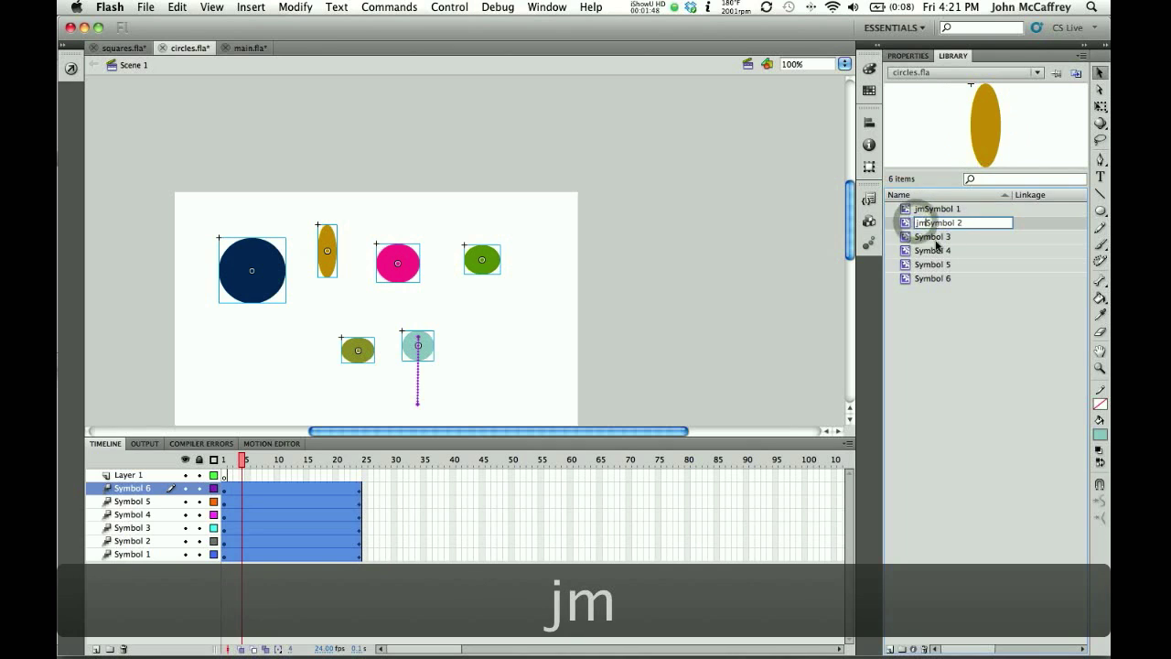
pyautogui.click(928, 236)
# Step: Rename Symbol 3 and Symbol 4 to jmSymbol 3 and jmSymbol 4
pyautogui.doubleClick(929, 236)
pyautogui.click(916, 238)
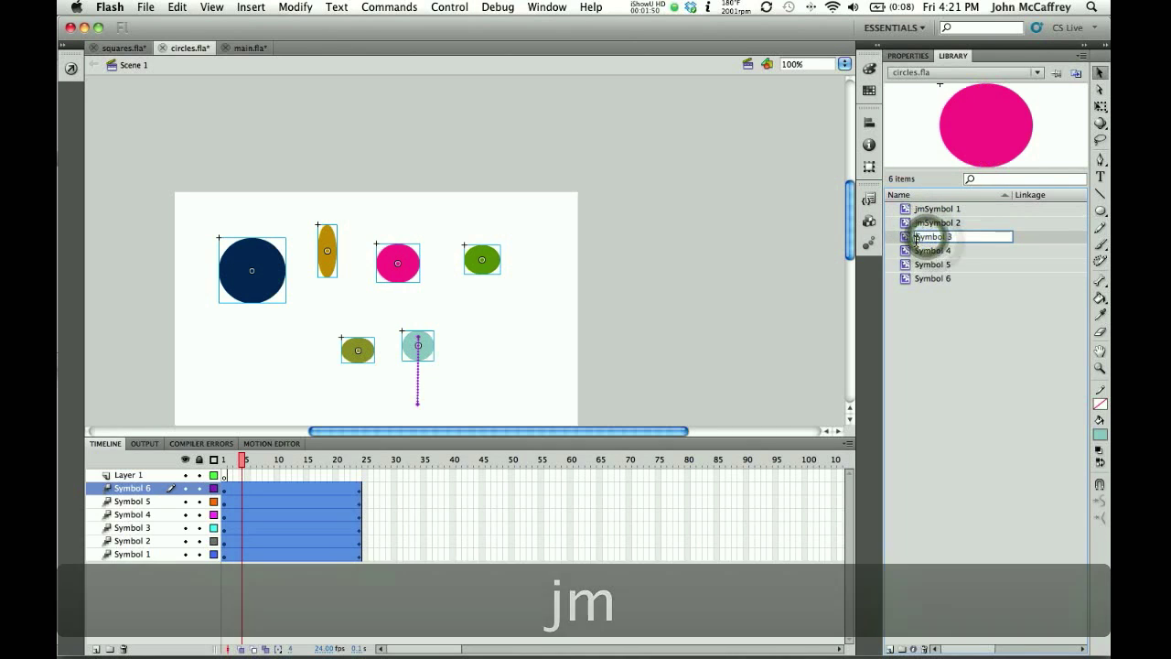
pyautogui.write('jm')
pyautogui.click(928, 250)
pyautogui.doubleClick(929, 251)
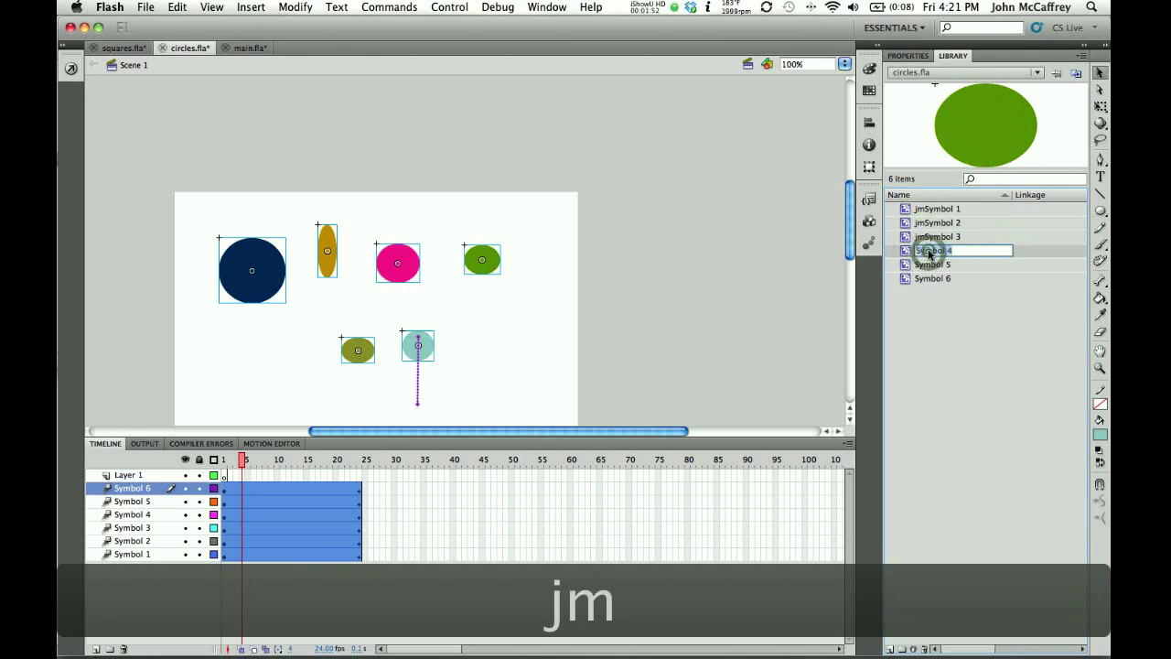
pyautogui.click(916, 251)
pyautogui.write('jm')
pyautogui.click(924, 264)
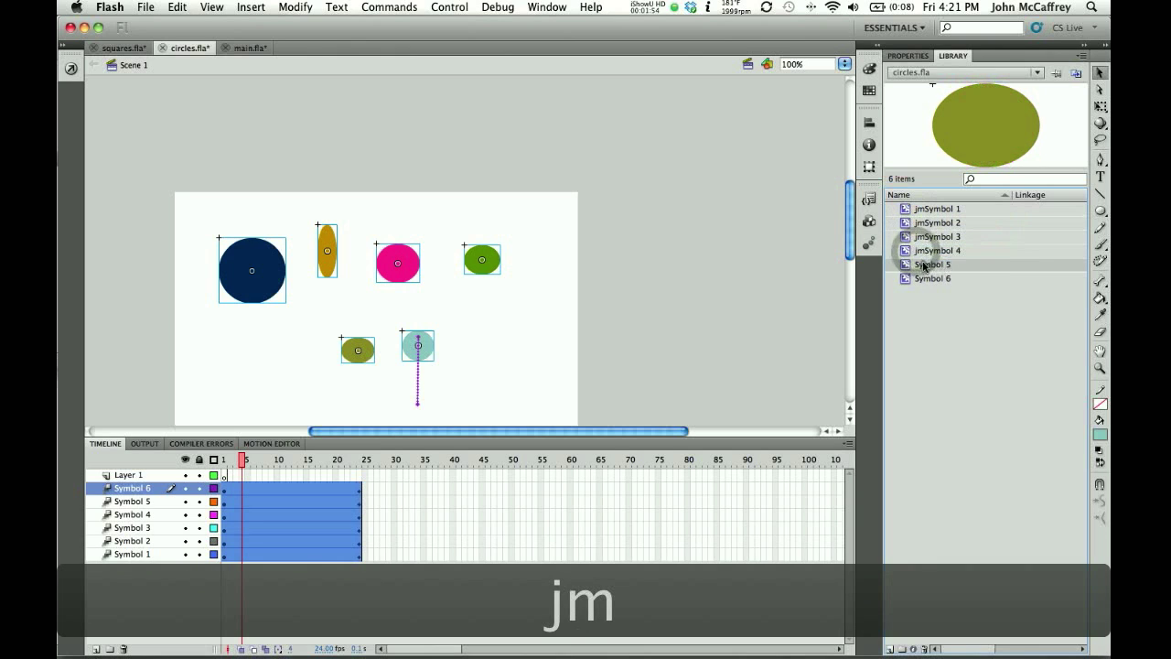
# Step: Rename Symbol 5 and Symbol 6 to jmSymbol 5 and jmSymbol 6
pyautogui.doubleClick(924, 264)
pyautogui.click(916, 264)
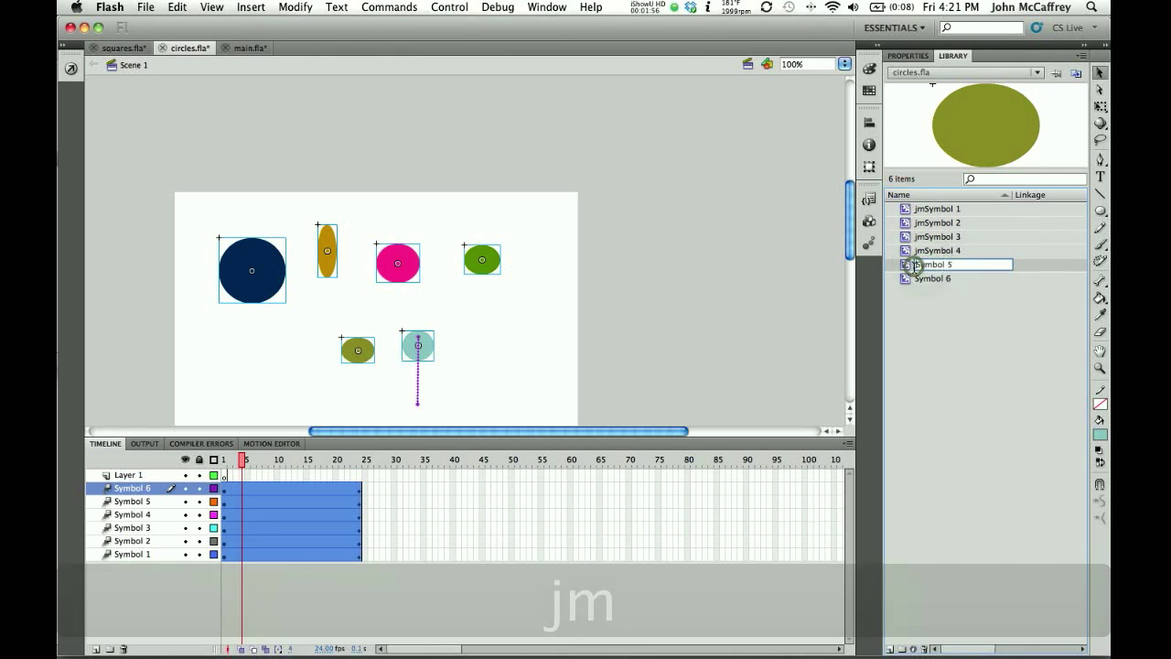
pyautogui.write('jm')
pyautogui.click(926, 278)
pyautogui.doubleClick(926, 278)
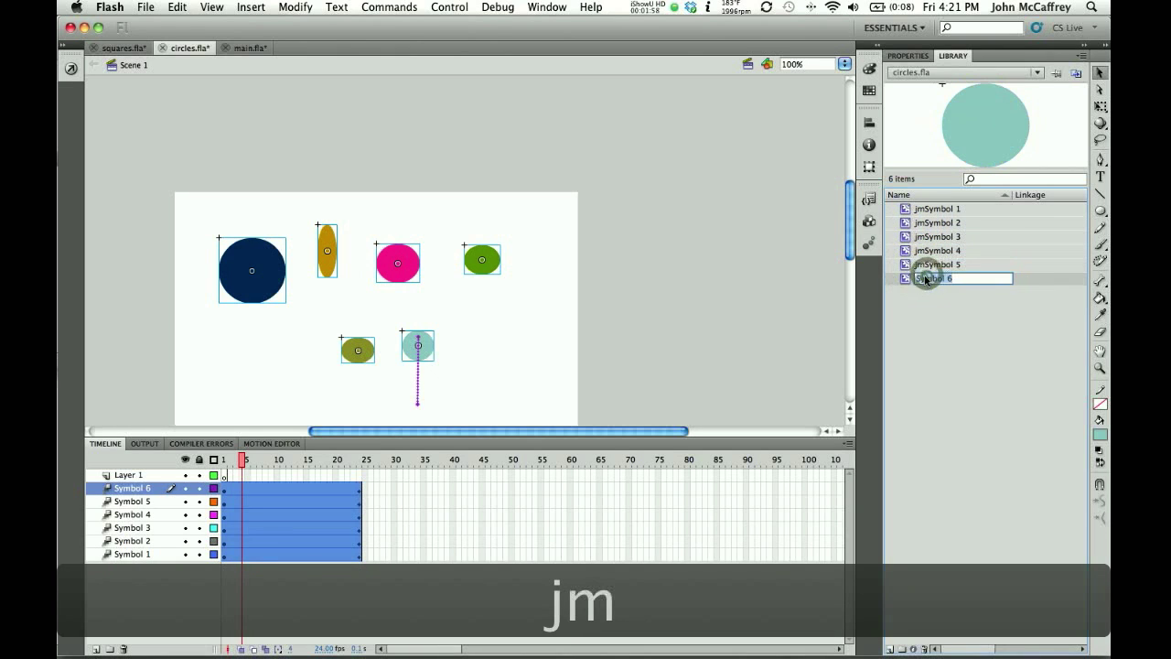
pyautogui.click(916, 278)
pyautogui.write('jm')
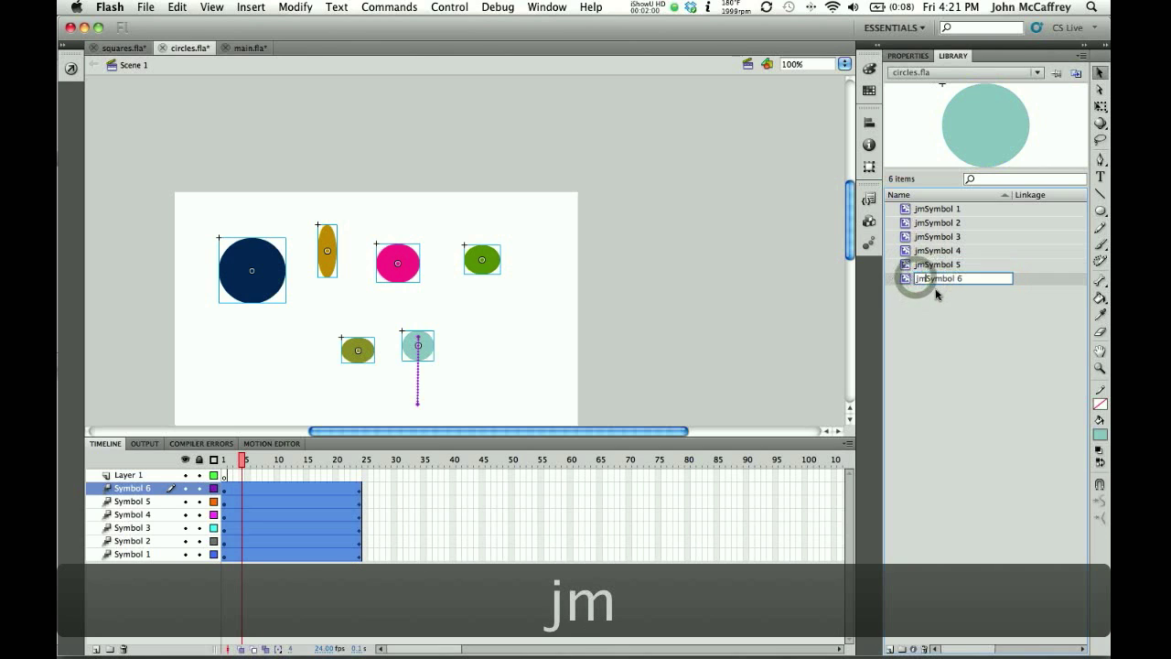
pyautogui.click(935, 293)
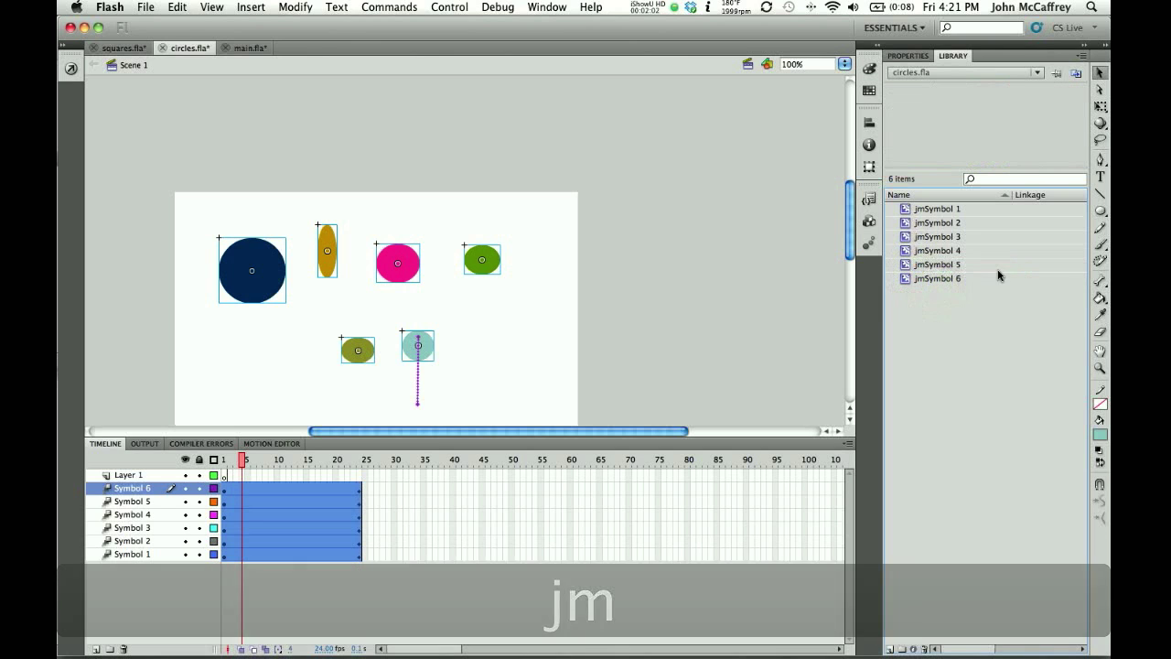
# Step: Copy the six circle tween layers' frames and paste them into main.fla at frame 25 of Layer 1
pyautogui.rightClick(244, 491)
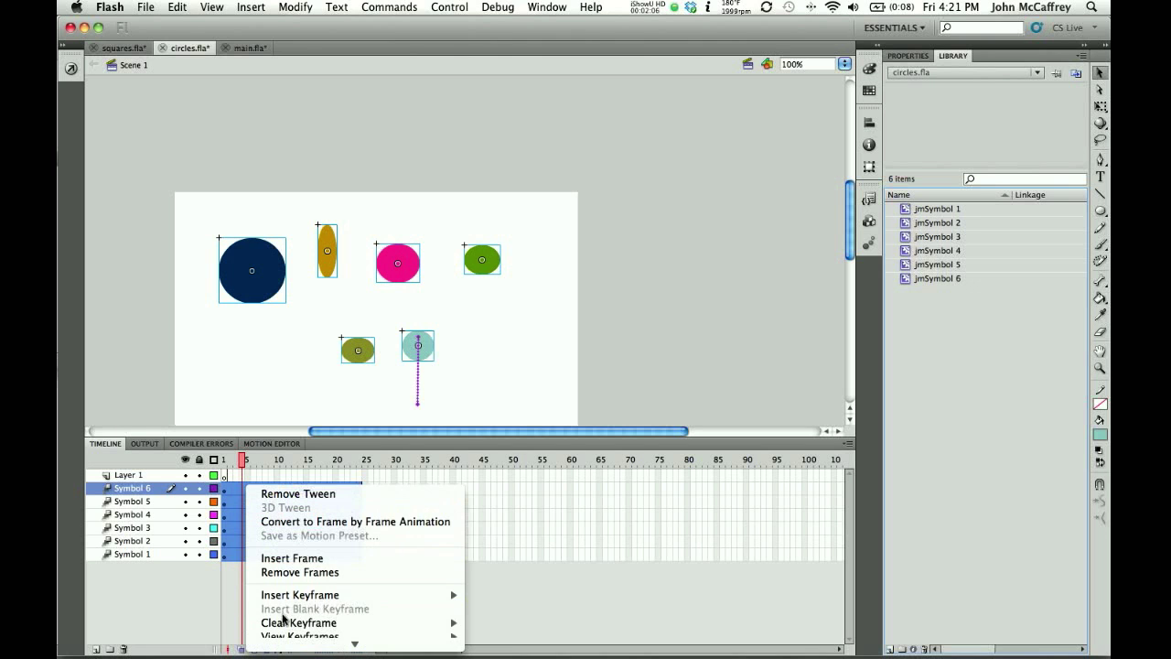
pyautogui.click(293, 547)
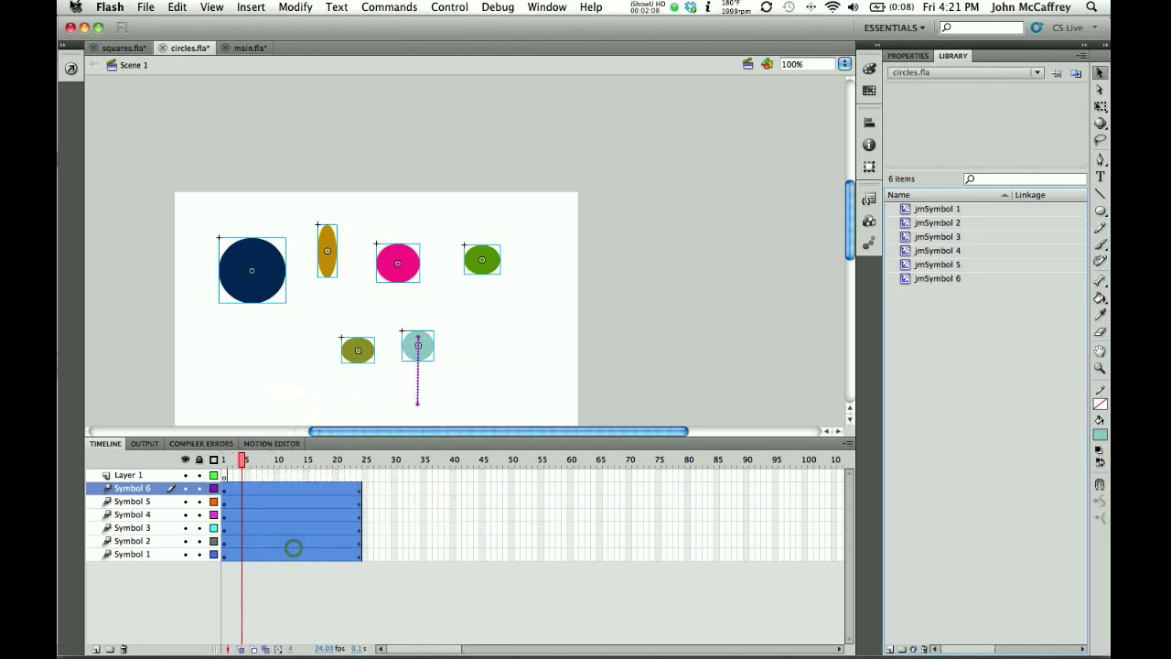
pyautogui.click(243, 48)
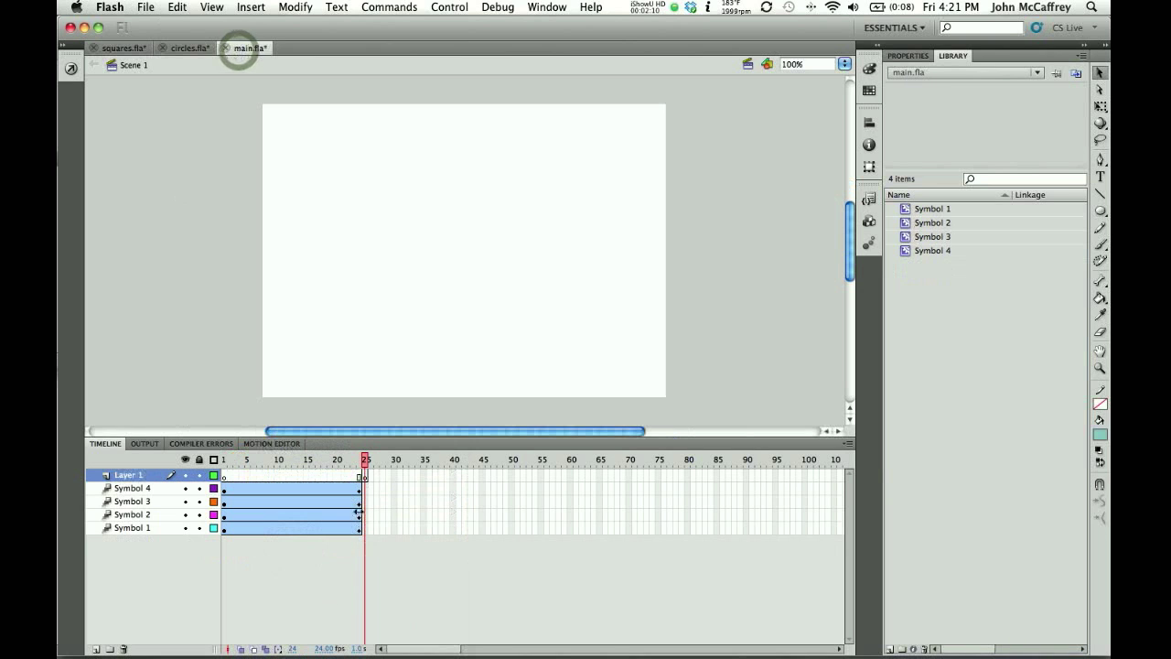
pyautogui.rightClick(364, 475)
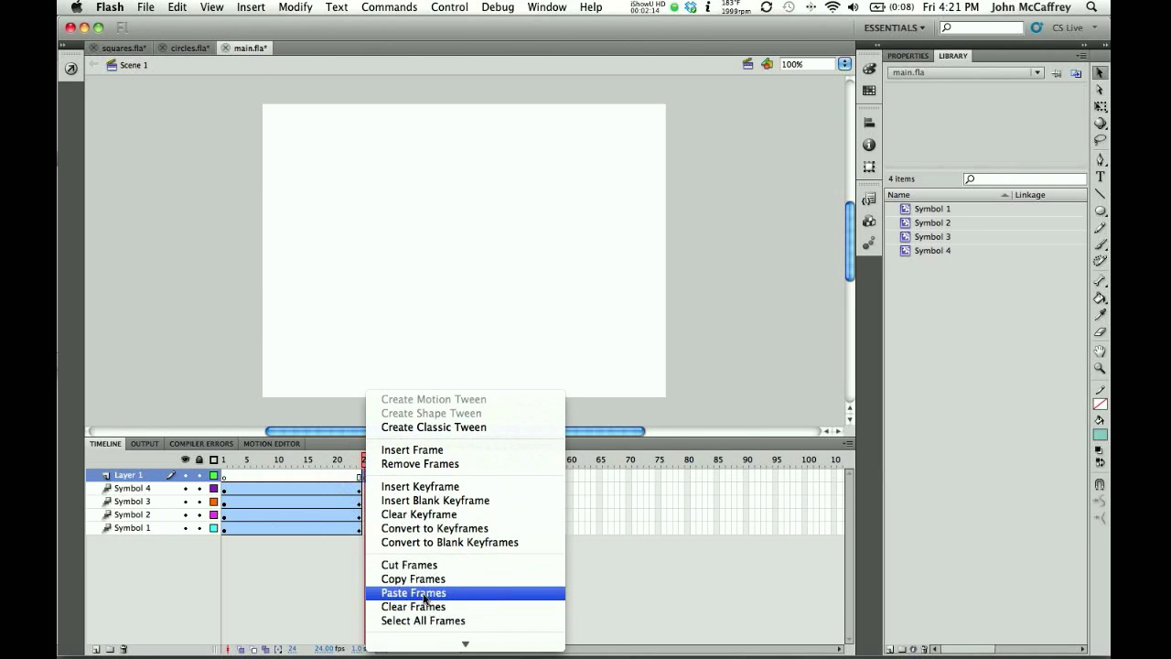
pyautogui.click(423, 599)
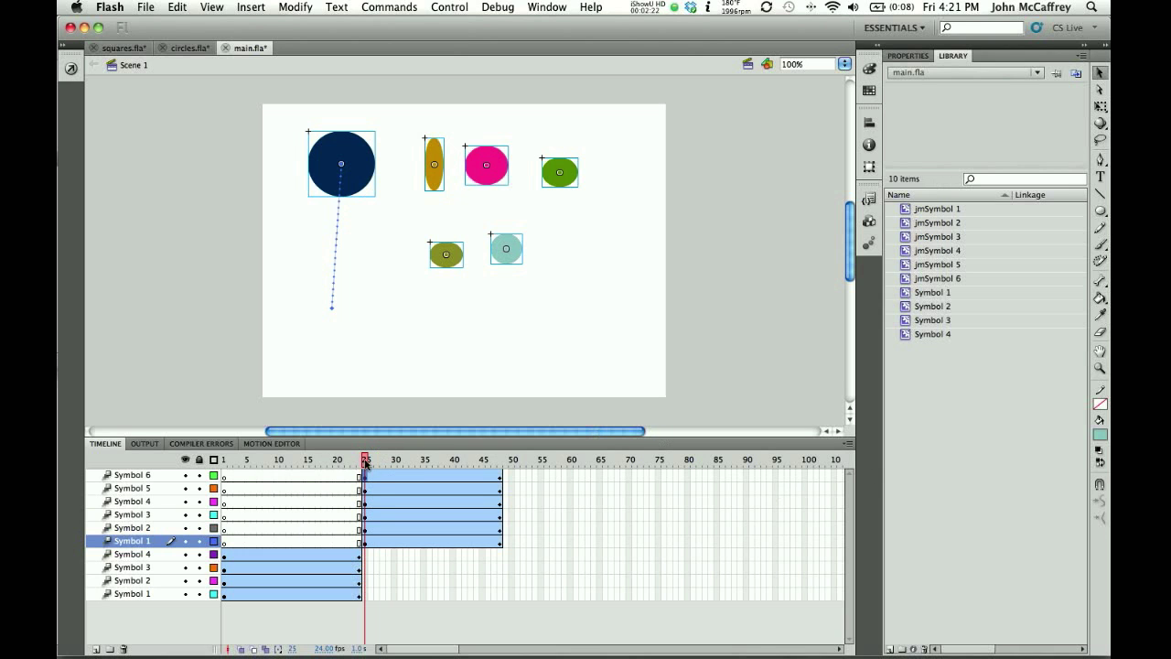
pyautogui.moveTo(364, 463); pyautogui.dragTo(230, 459)
pyautogui.click(124, 48)
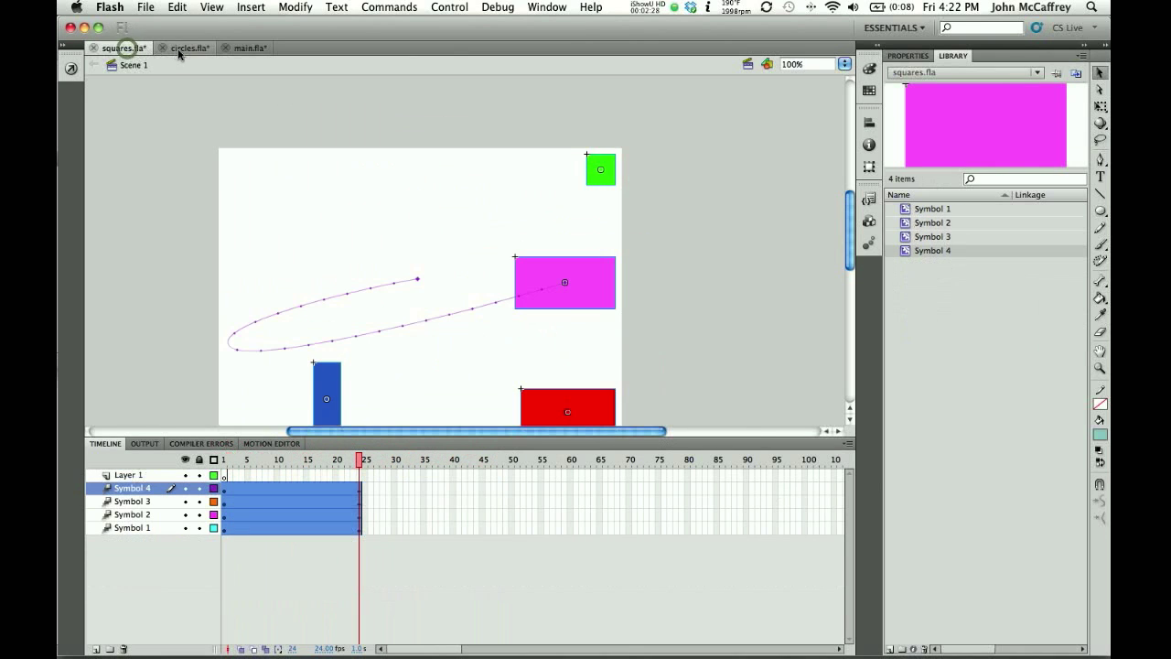
pyautogui.click(179, 49)
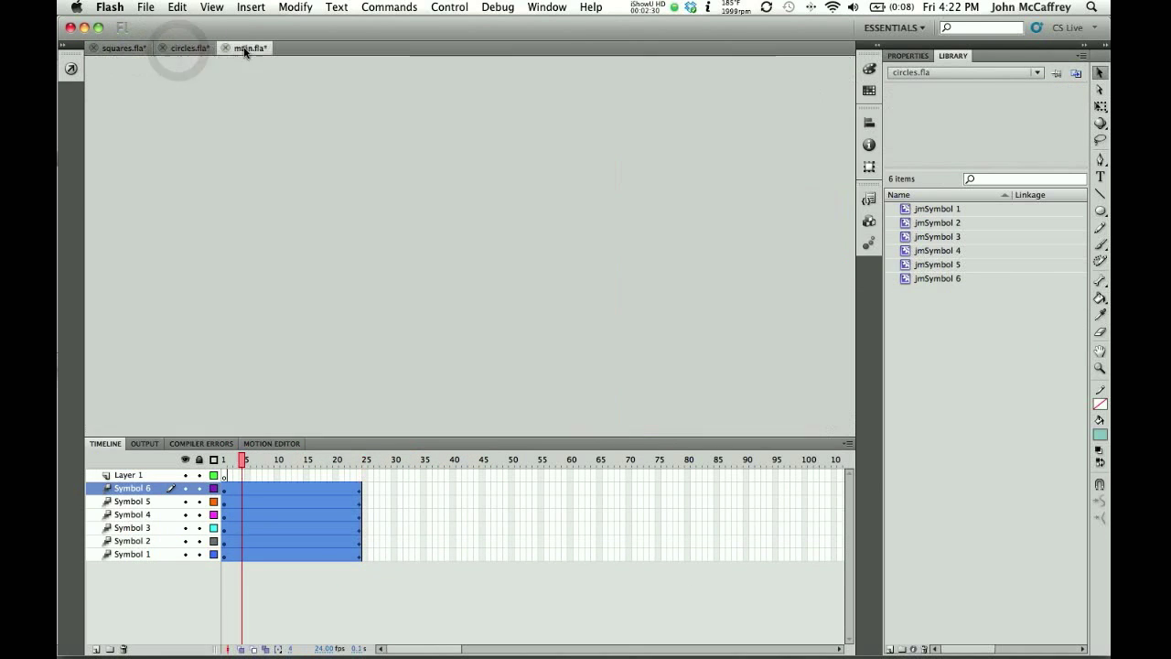